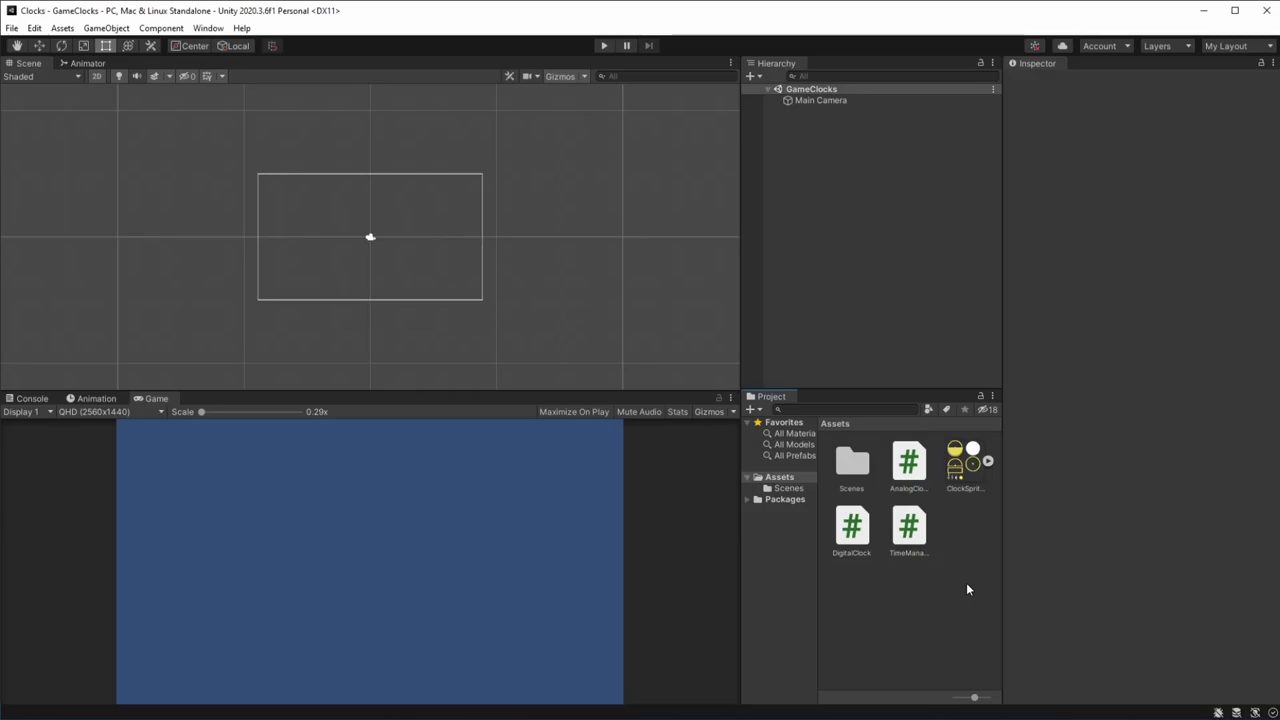
Inspect the ClockSprites sprite sheet's sprites and read the TimeManager script's code
{"action": "left_click", "coordinate": [964, 466]}
{"action": "left_click", "coordinate": [987, 461]}
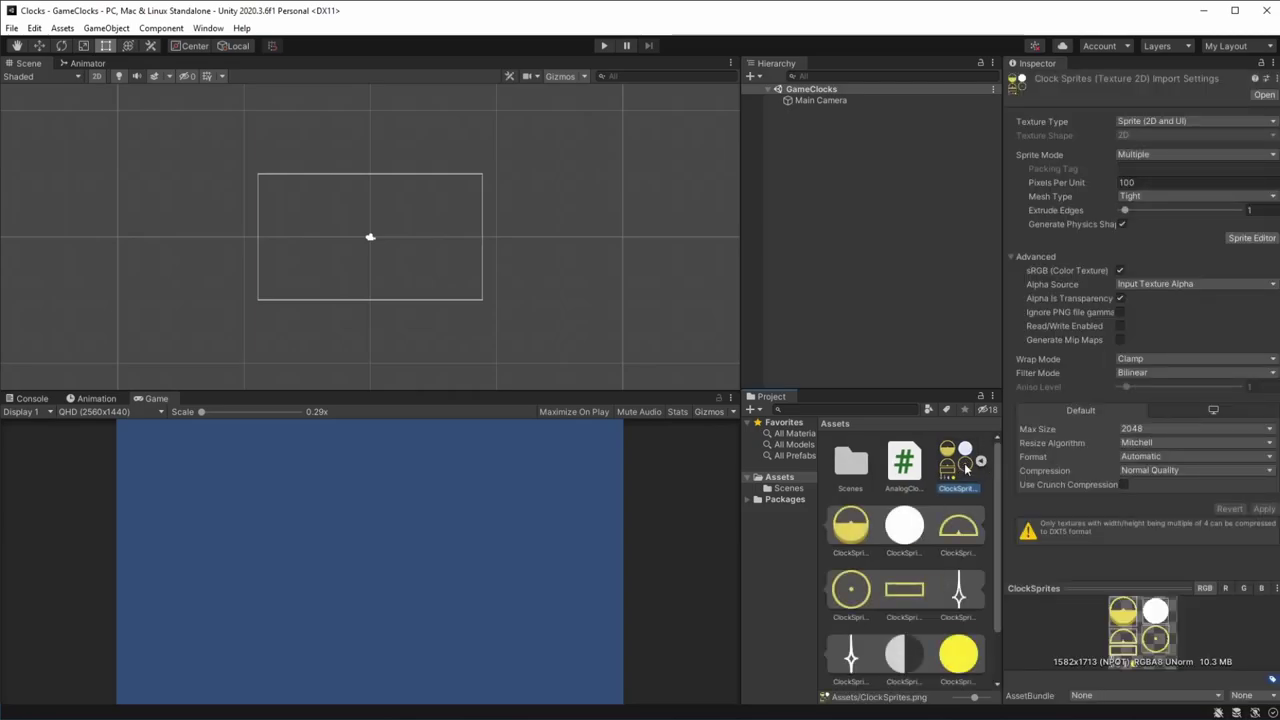
{"action": "scroll", "coordinate": [908, 652], "scroll_direction": "down", "scroll_amount": 2}
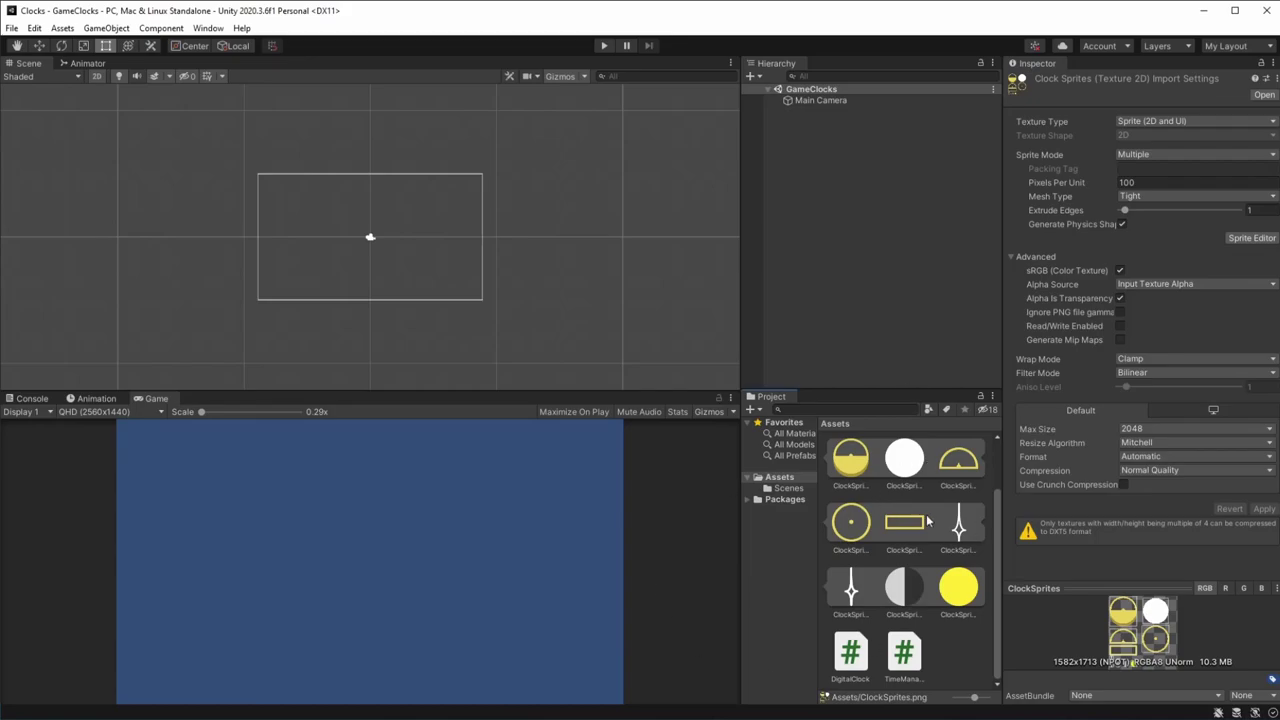
{"action": "scroll", "coordinate": [928, 521], "scroll_direction": "up", "scroll_amount": 2}
{"action": "left_click", "coordinate": [985, 462]}
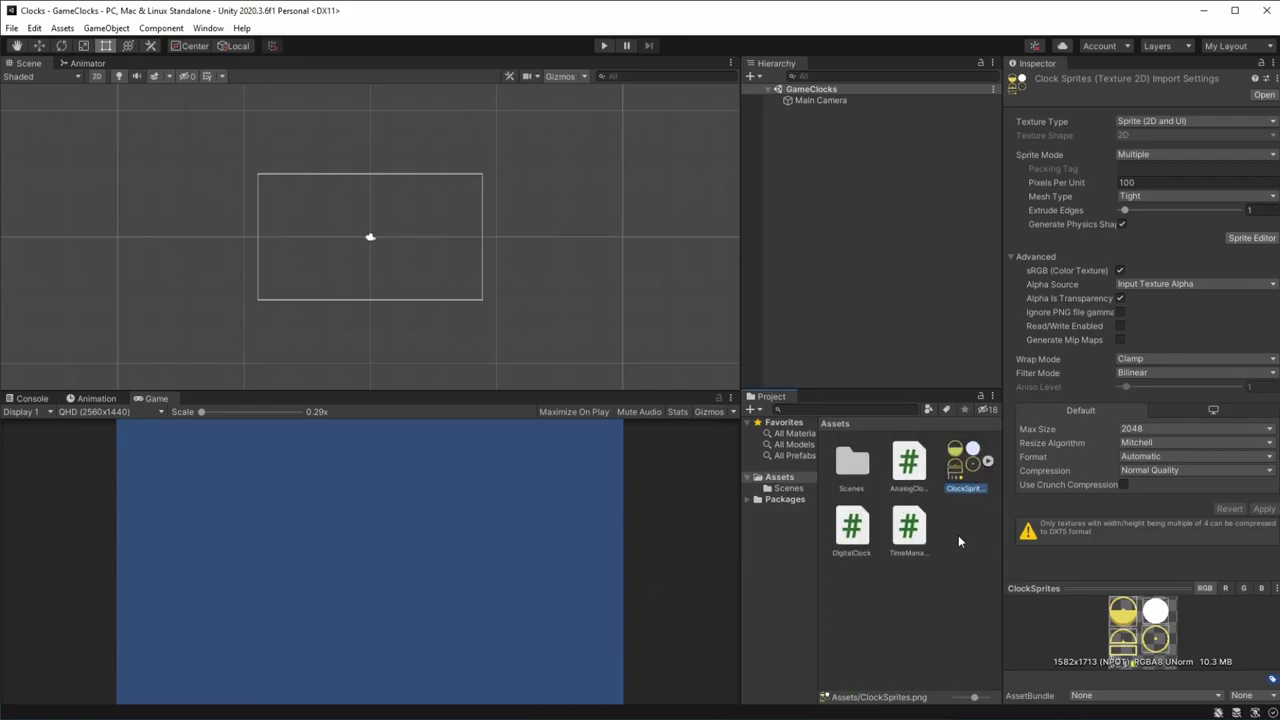
{"action": "left_click", "coordinate": [902, 534]}
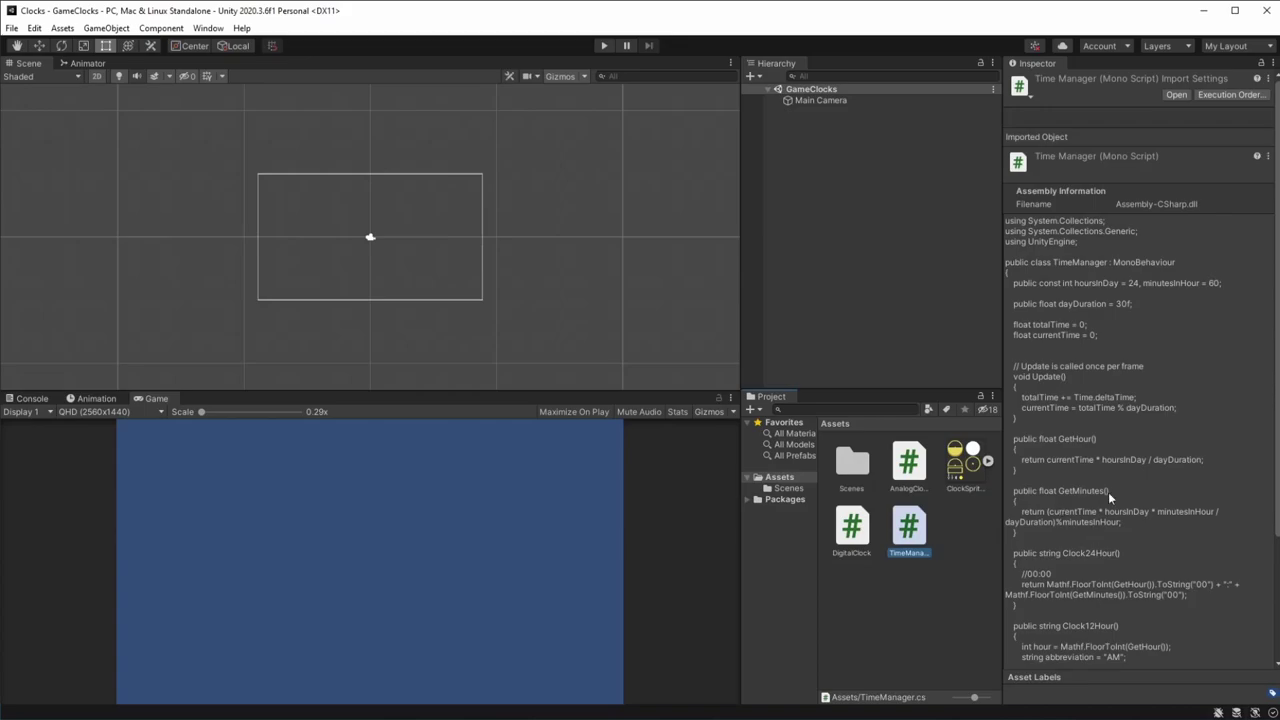
{"action": "scroll", "coordinate": [1108, 492], "scroll_direction": "down", "scroll_amount": 4}
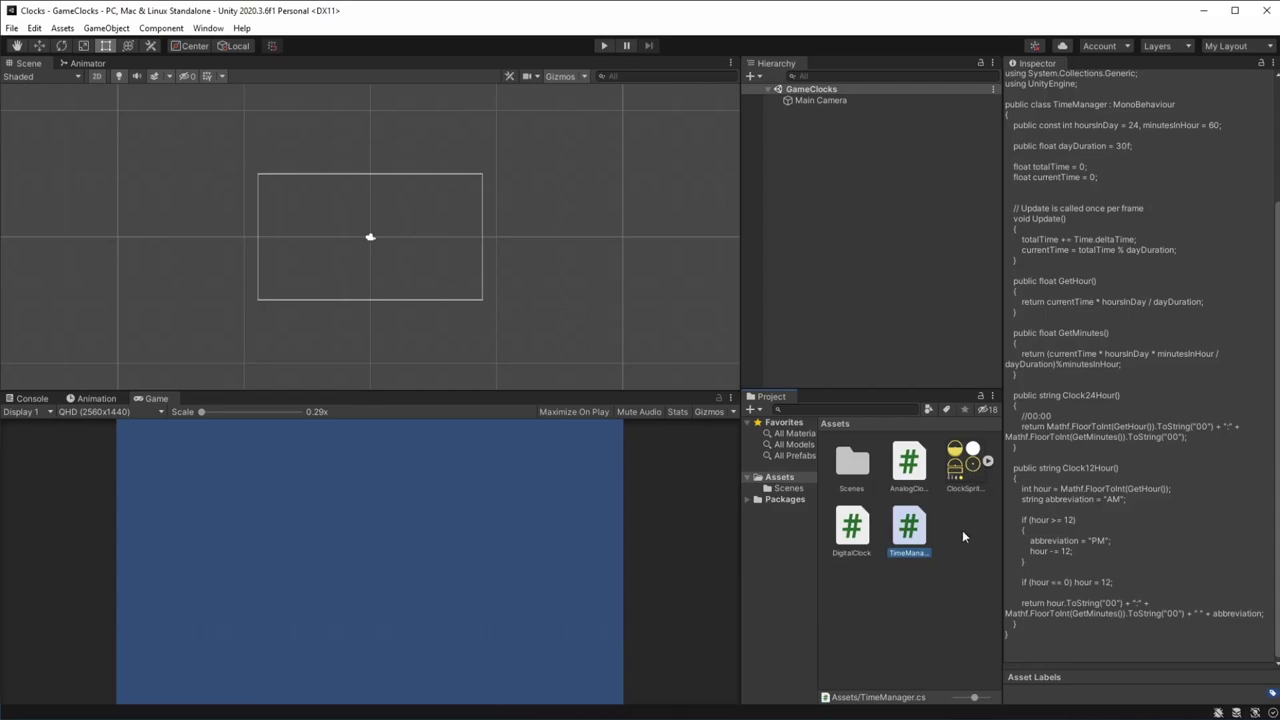
{"action": "left_click", "coordinate": [950, 560]}
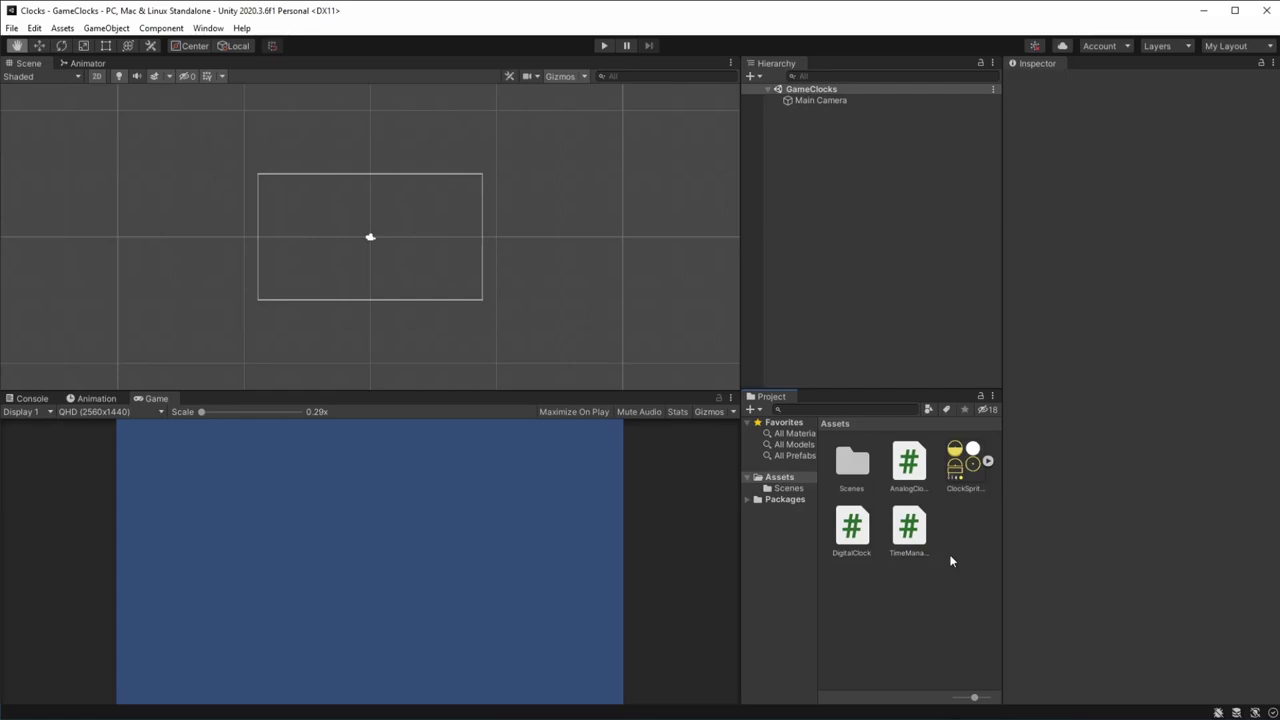
Add a UI Canvas, with its EventSystem, to the scene
{"action": "right_click", "coordinate": [830, 124]}
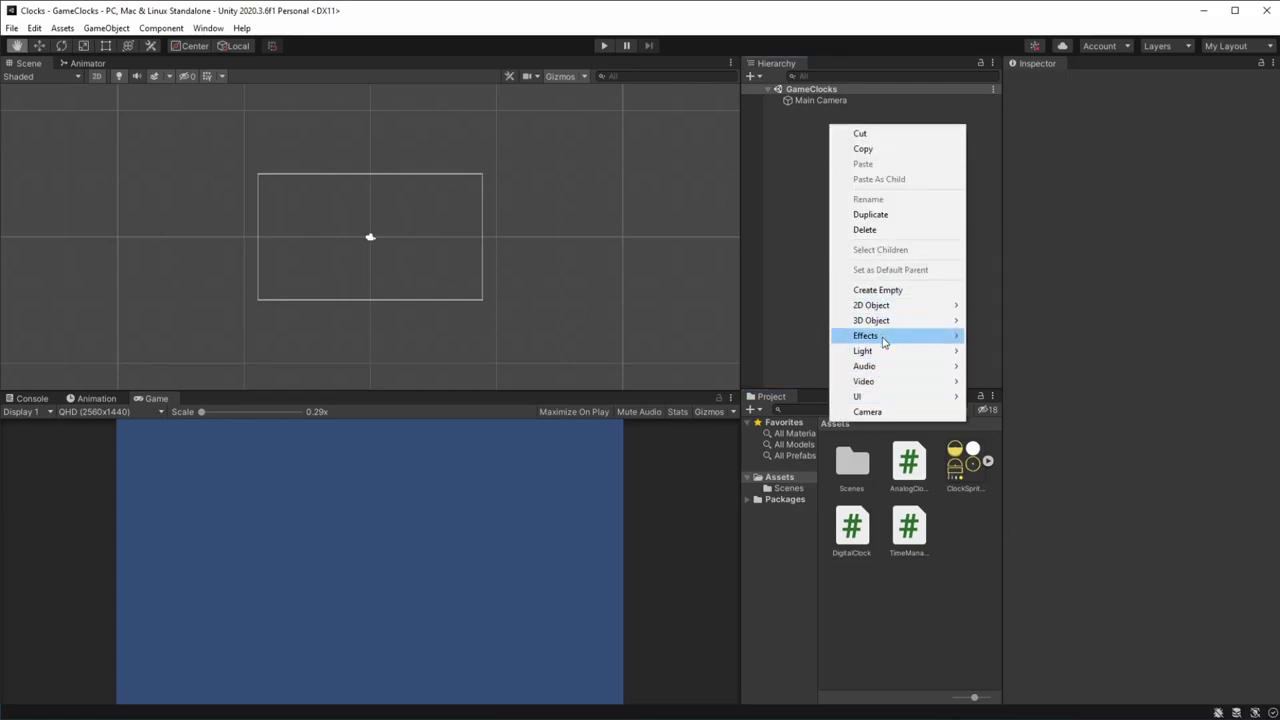
{"action": "mouse_move", "coordinate": [880, 398]}
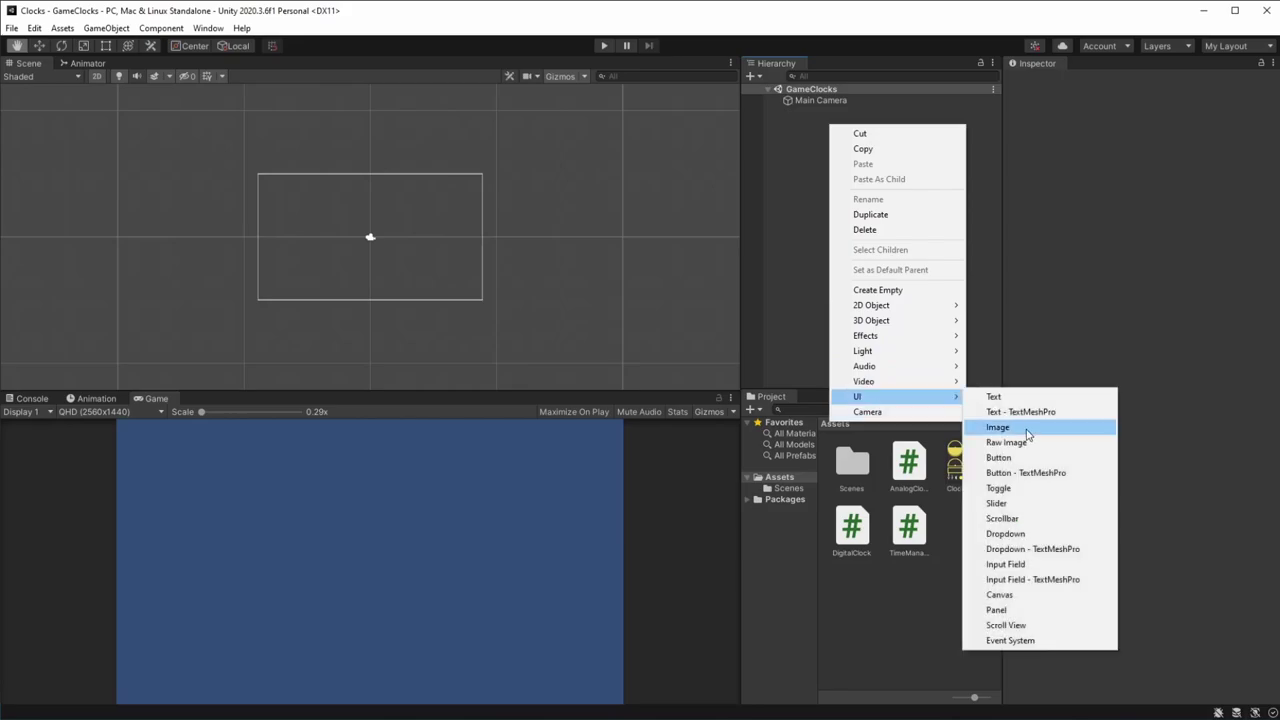
{"action": "left_click", "coordinate": [1000, 594]}
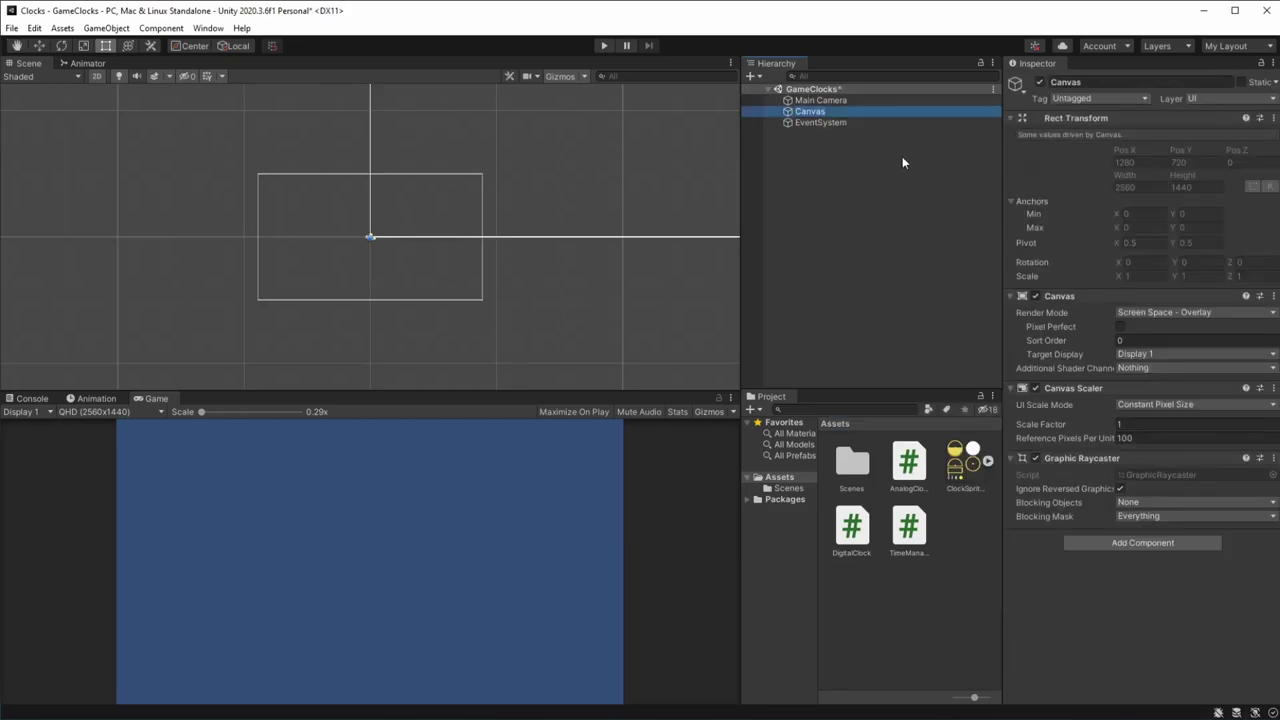
Create an empty child of Canvas named 'Dont Starve Clock' and frame it
{"action": "right_click", "coordinate": [824, 112]}
{"action": "left_click", "coordinate": [862, 275]}
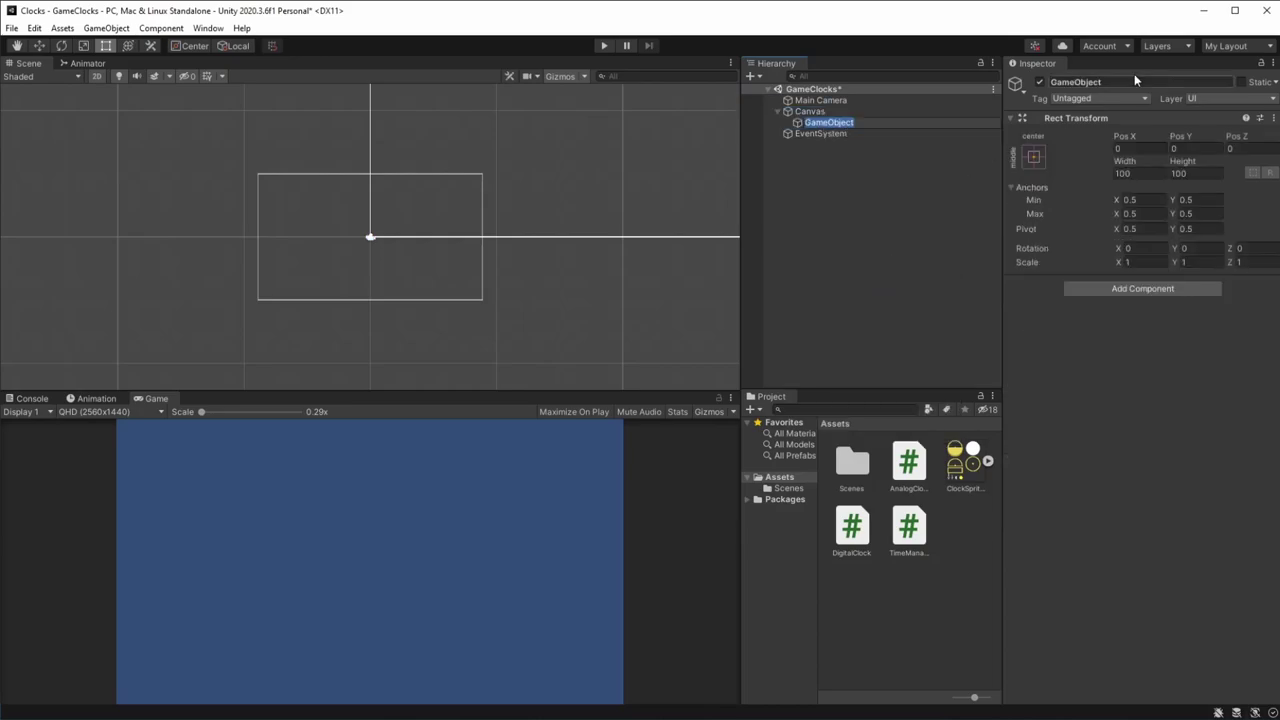
{"action": "left_click", "coordinate": [1134, 80]}
{"action": "type", "text": "D"}
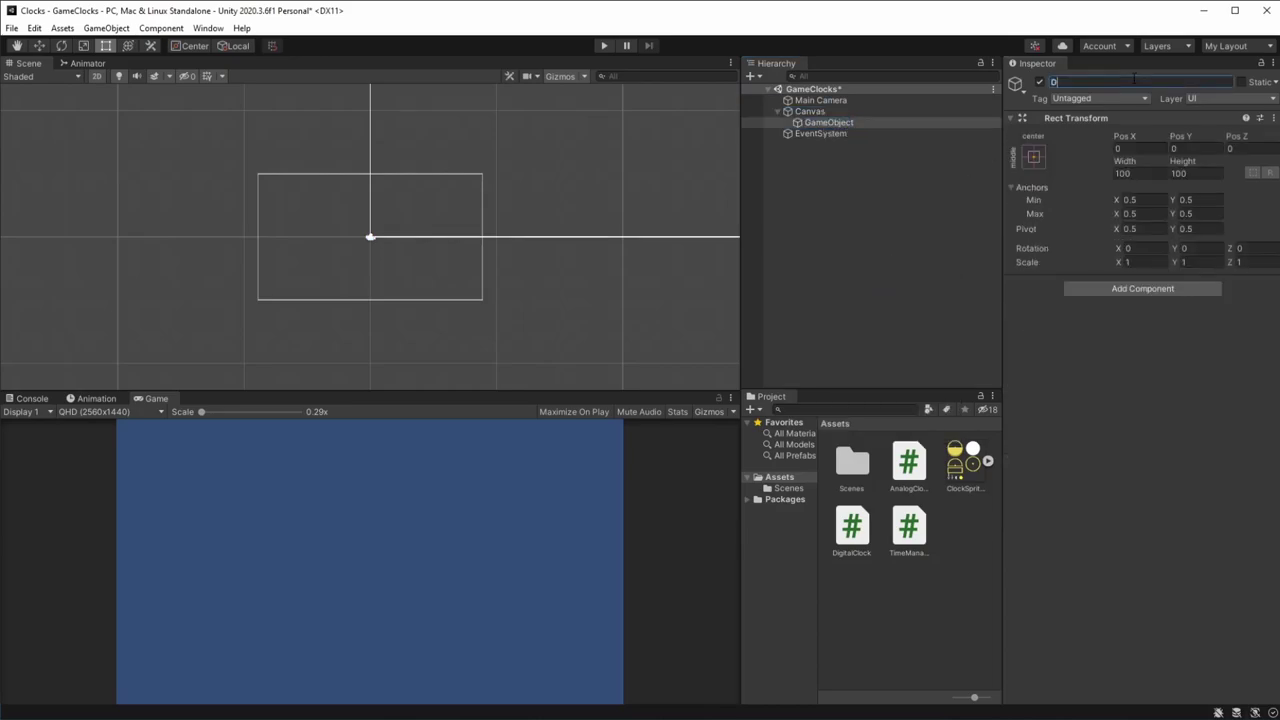
{"action": "type", "text": "ont Starve Clock"}
{"action": "key", "text": "Return"}
{"action": "double_click", "coordinate": [872, 126]}
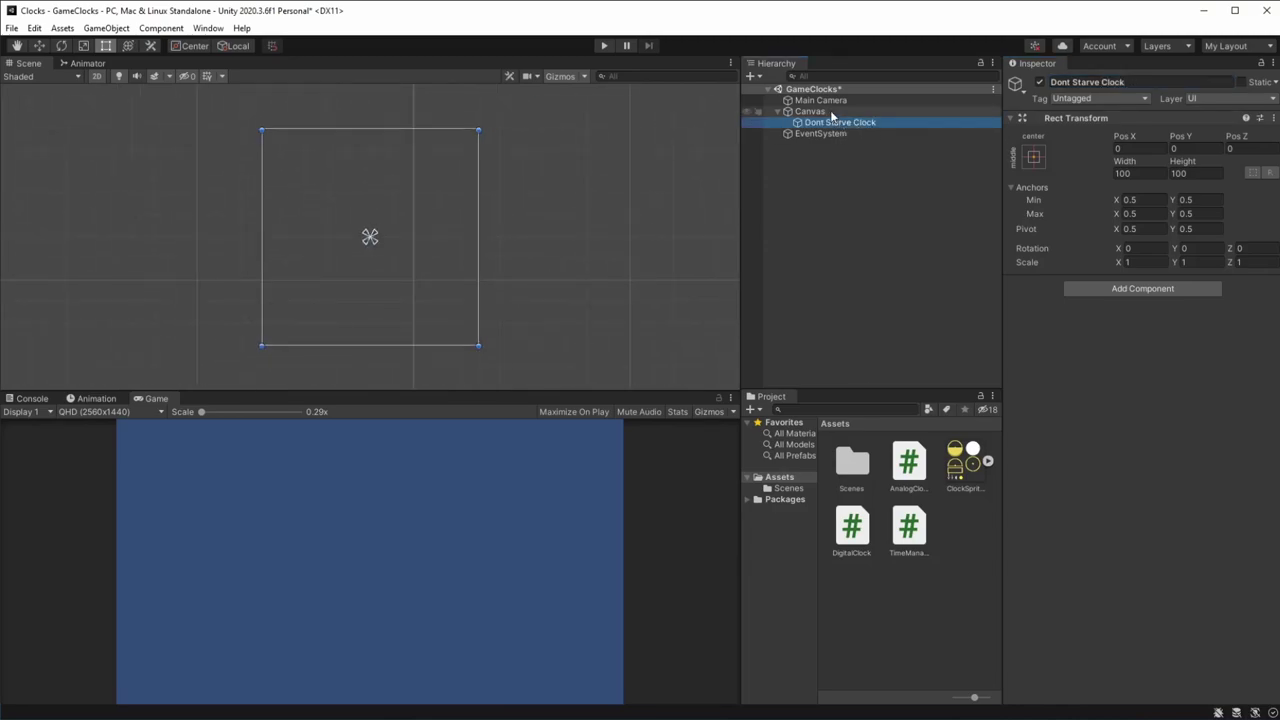
{"action": "left_click", "coordinate": [830, 112]}
Change the Main Camera's background colour from dark blue to light grey DBDBDB
{"action": "left_click", "coordinate": [841, 101]}
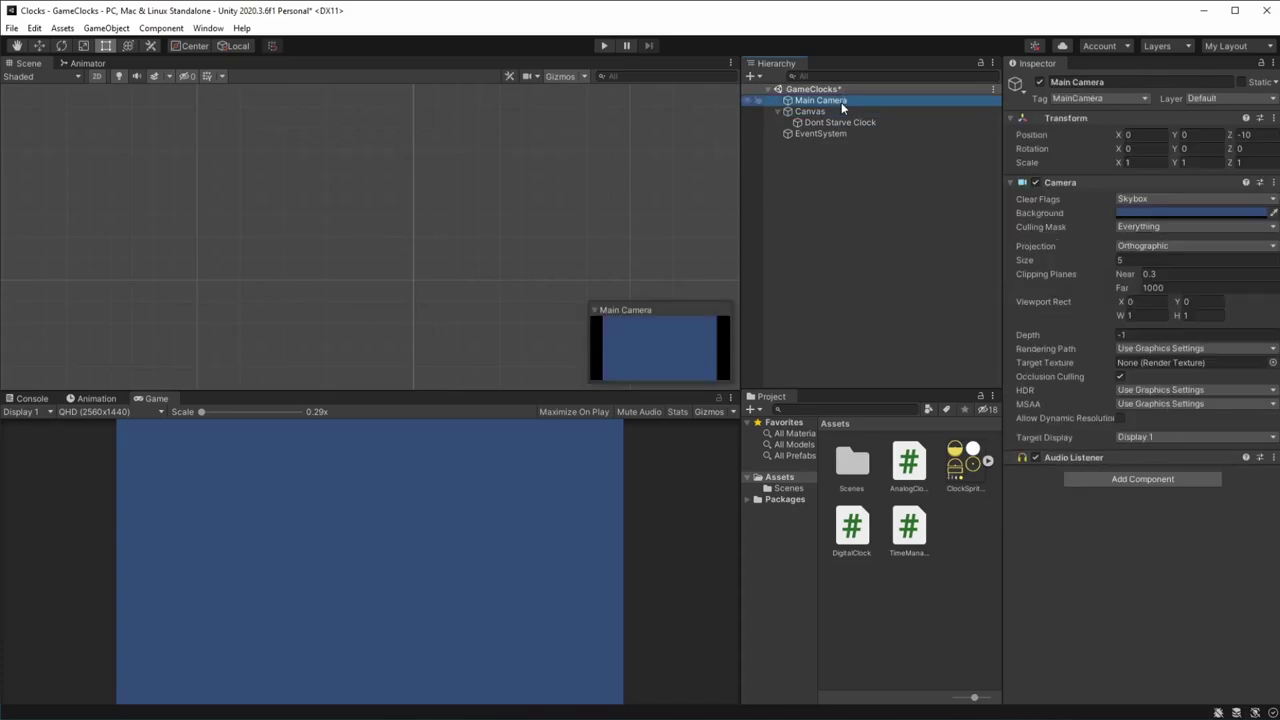
{"action": "left_click", "coordinate": [1141, 213]}
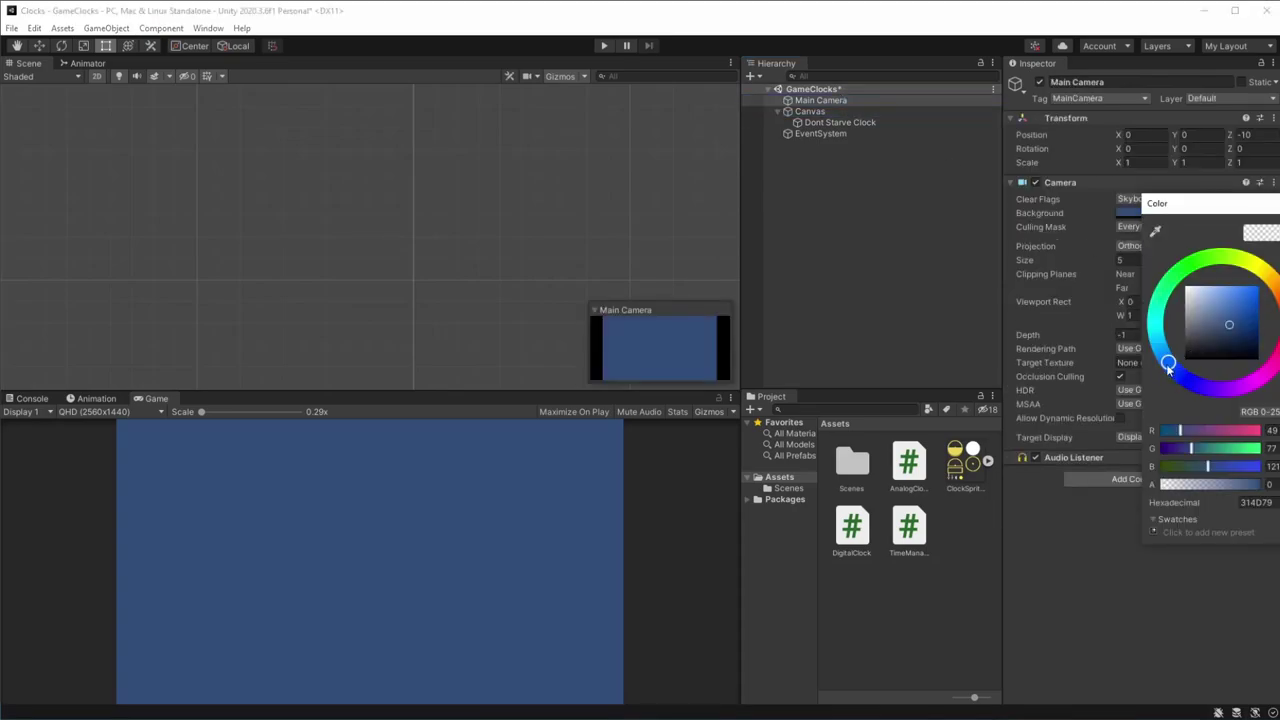
{"action": "left_click_drag", "start_coordinate": [1202, 319], "coordinate": [1186, 296]}
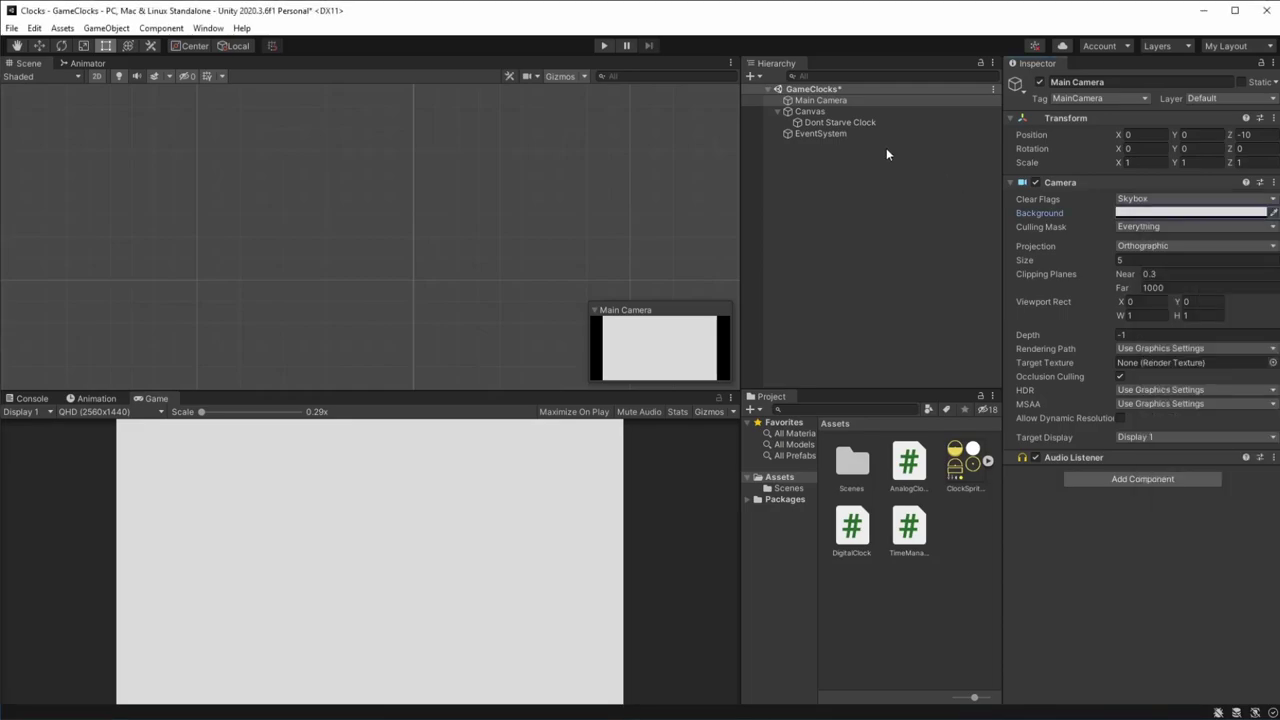
{"action": "left_click", "coordinate": [868, 122]}
{"action": "right_click", "coordinate": [864, 125]}
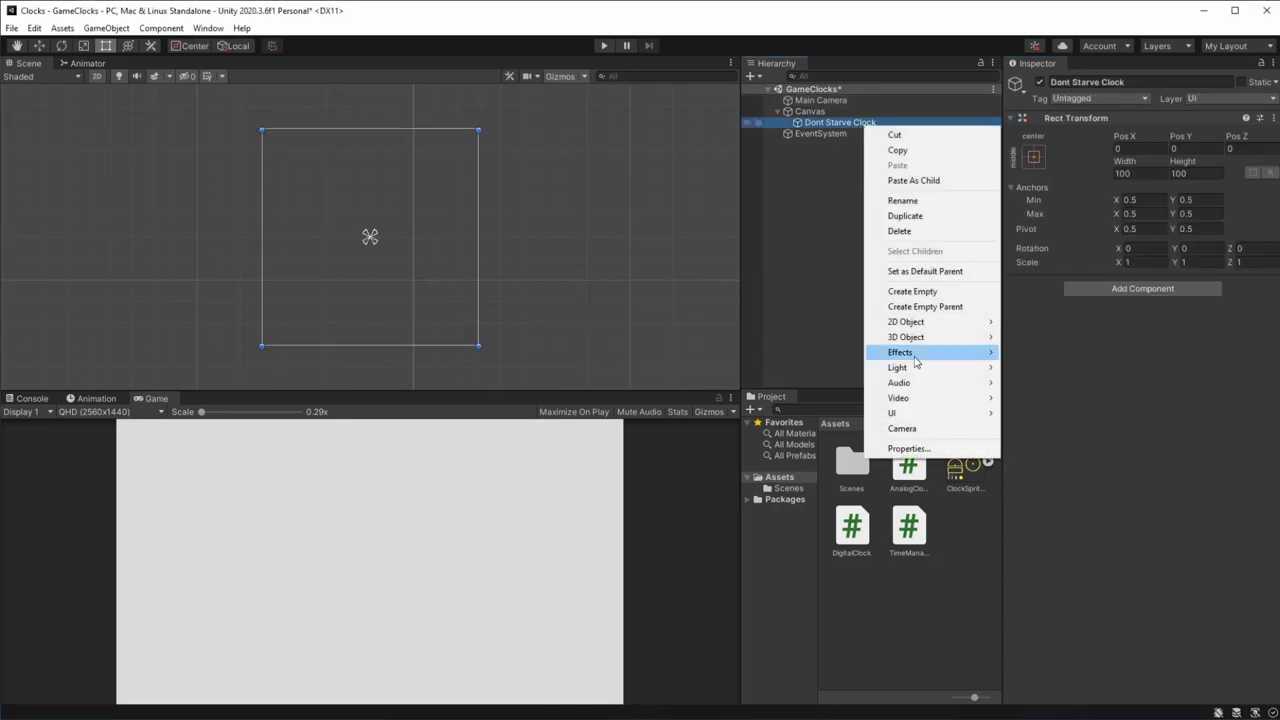
Add a UI Image under Dont Starve Clock named 'Background'
{"action": "mouse_move", "coordinate": [906, 419]}
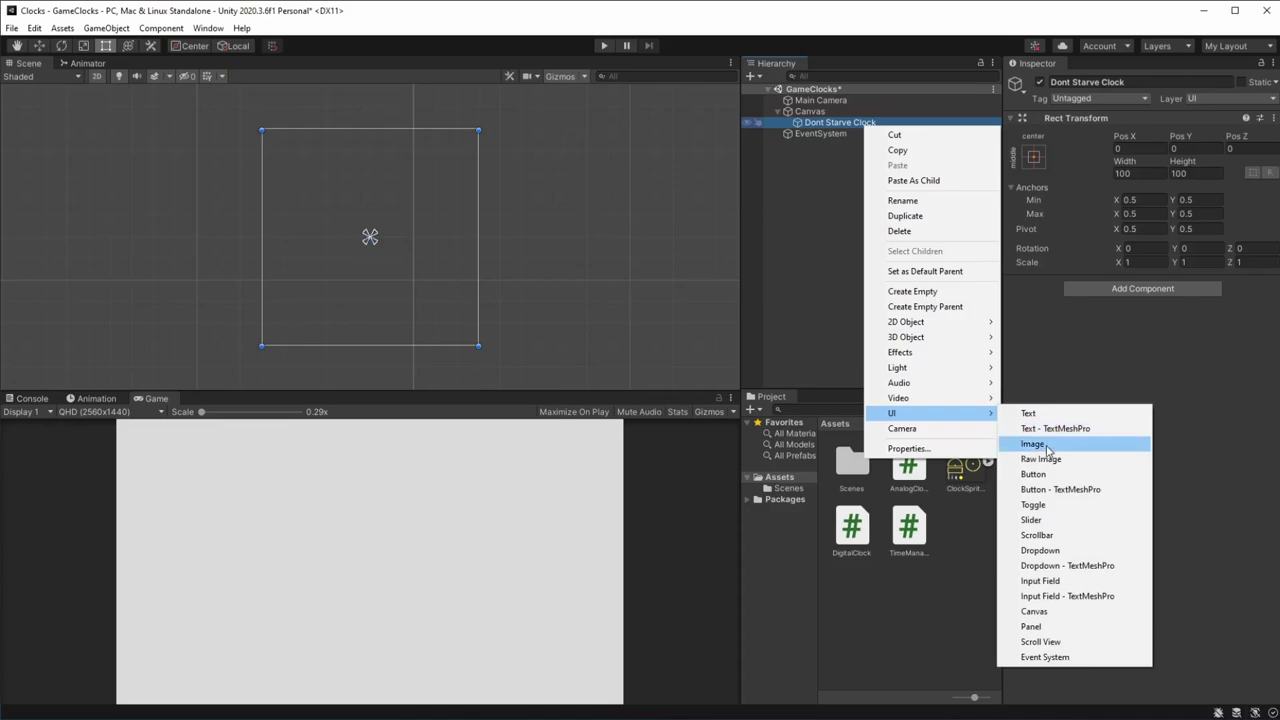
{"action": "left_click", "coordinate": [1040, 443]}
{"action": "type", "text": "Bac"}
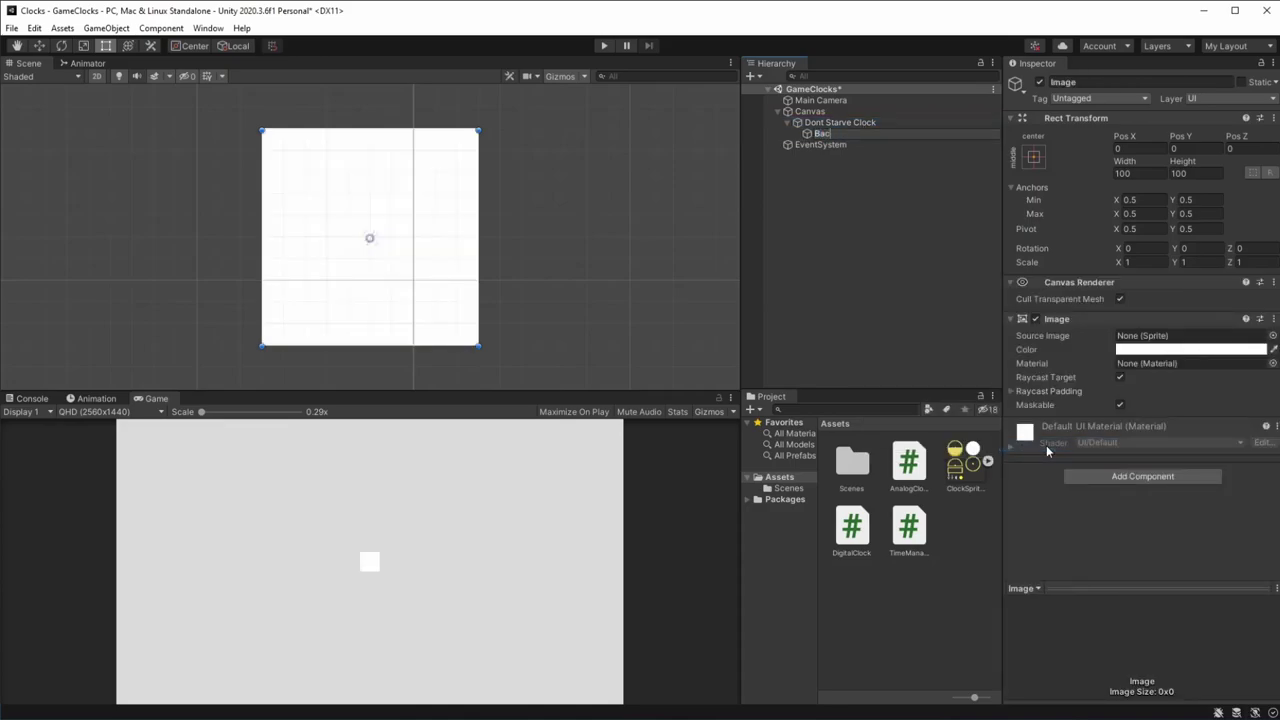
{"action": "type", "text": "kground"}
{"action": "key", "text": "Return"}
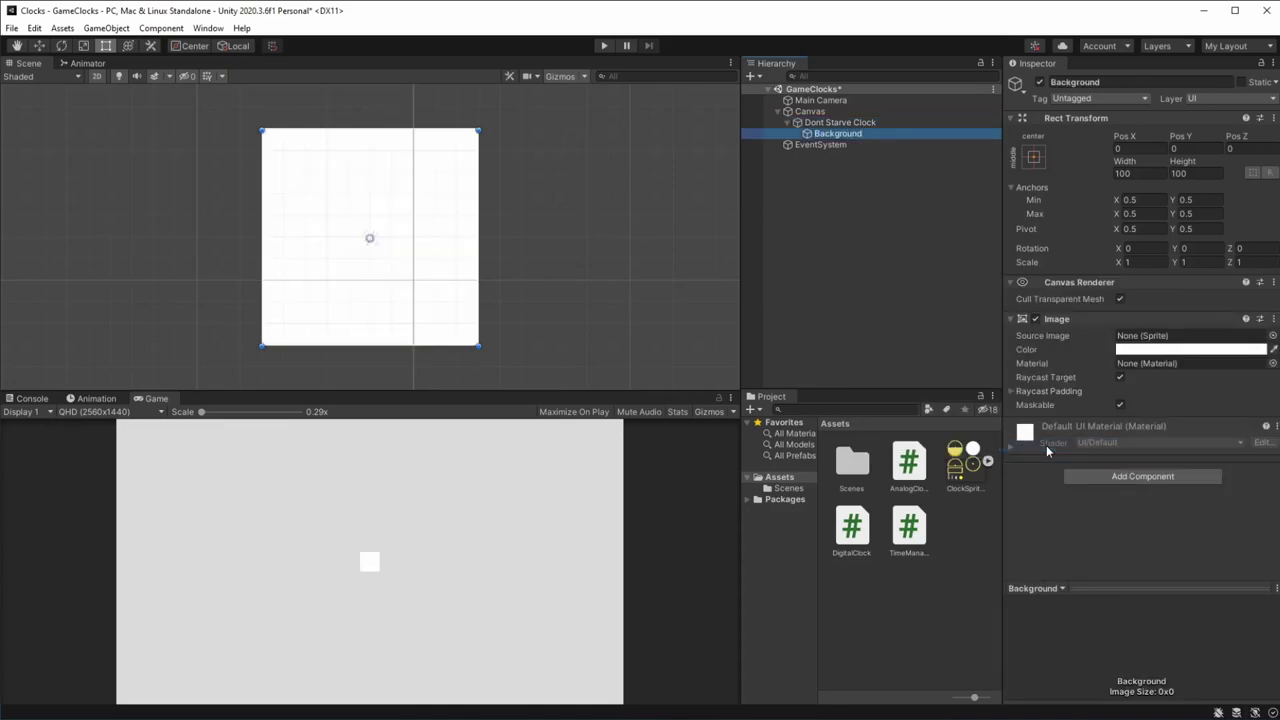
Give Background the ClockSprites_1 circle at native 581×581 size with aspect preserved
{"action": "left_click", "coordinate": [987, 461]}
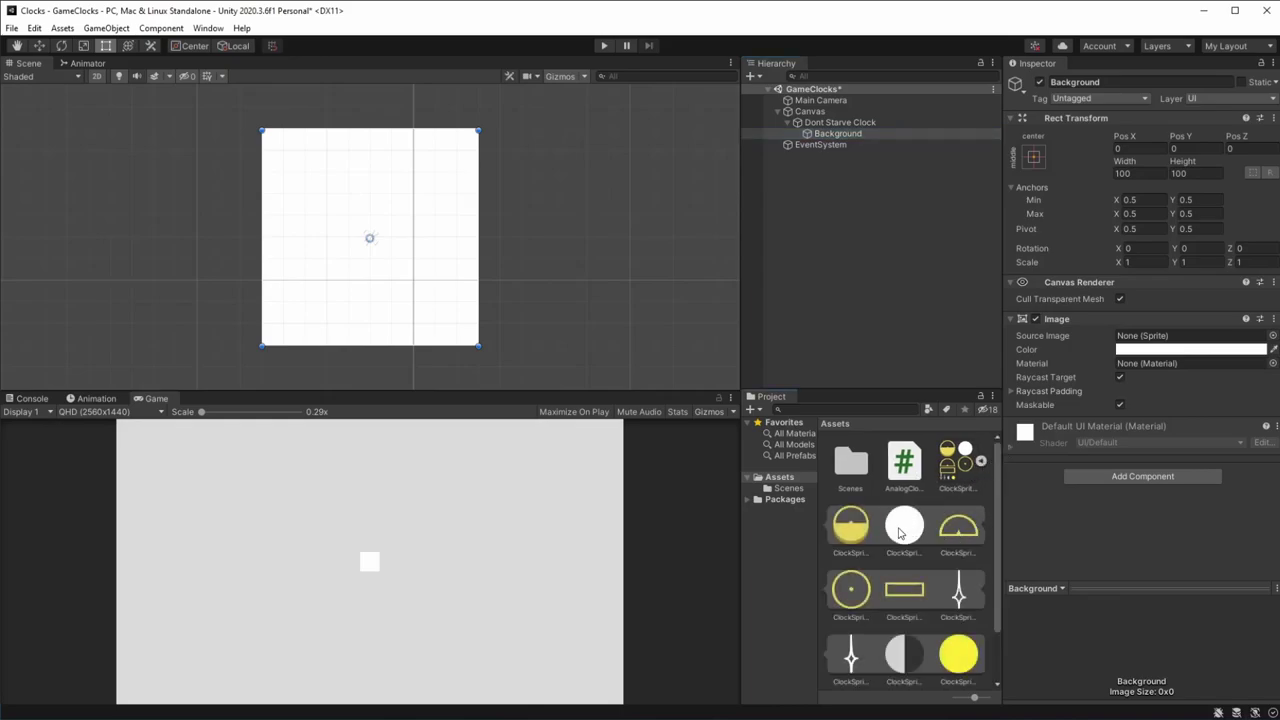
{"action": "left_click_drag", "start_coordinate": [903, 528], "coordinate": [1150, 336]}
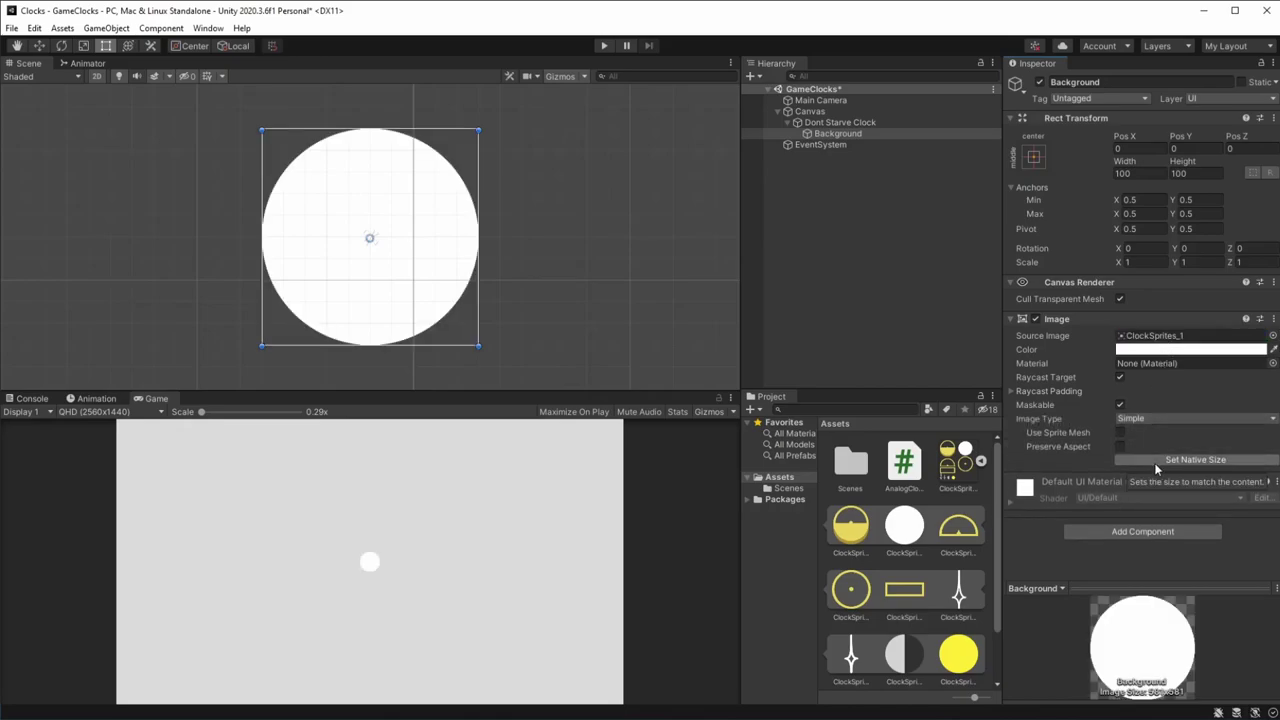
{"action": "left_click", "coordinate": [1157, 462]}
{"action": "left_click", "coordinate": [1119, 446]}
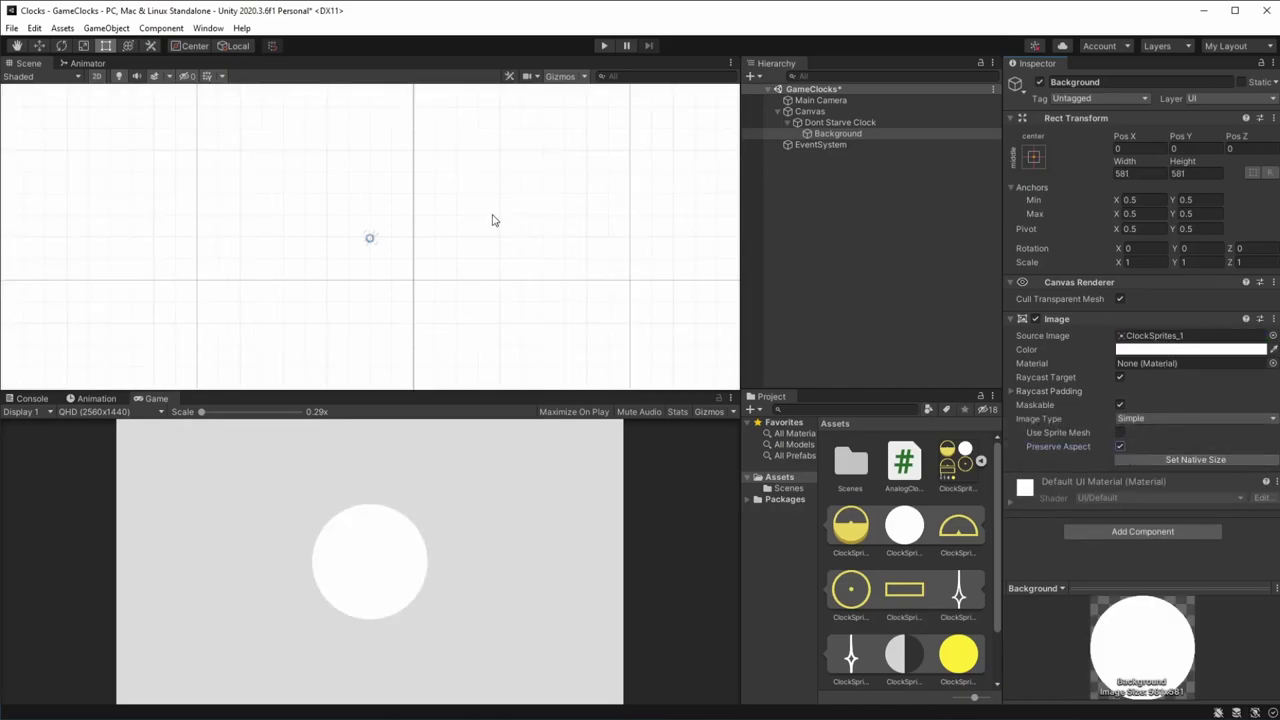
{"action": "double_click", "coordinate": [865, 134]}
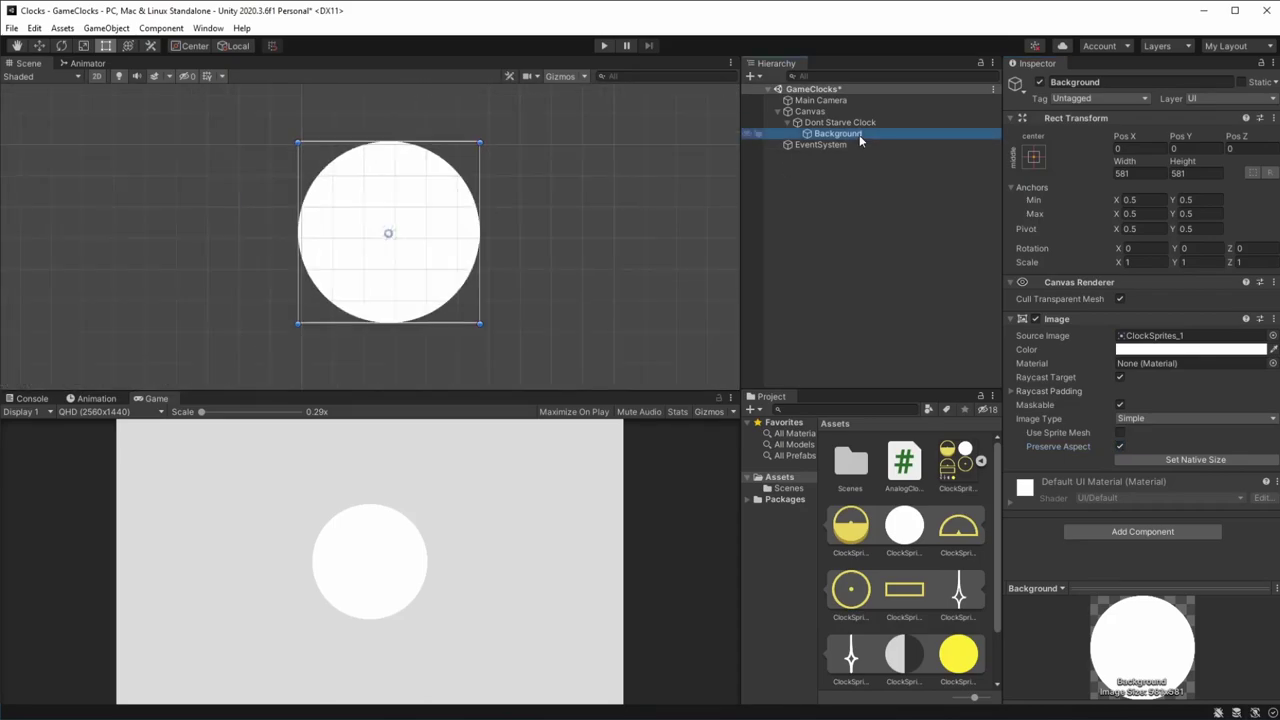
Duplicate Background as 'Frame' using the yellow ring sprite ClockSprites_3 at native 621×621
{"action": "key", "text": "ctrl+d"}
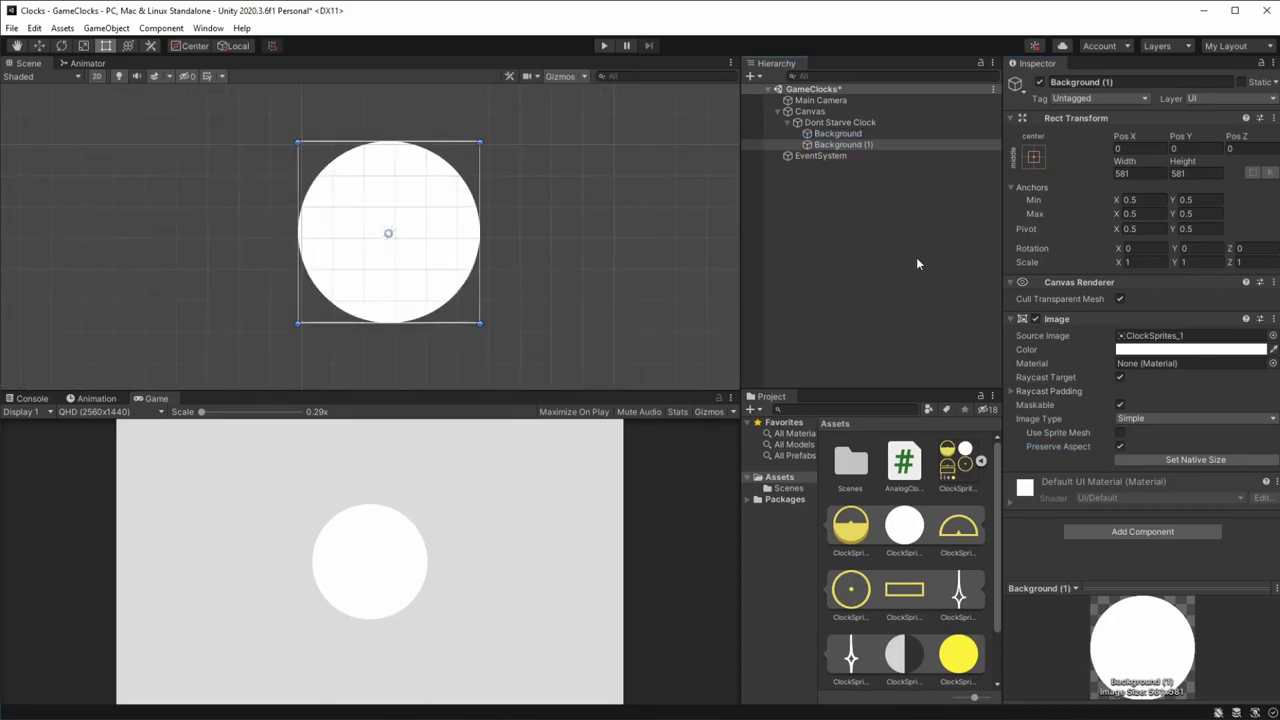
{"action": "key", "text": "F2"}
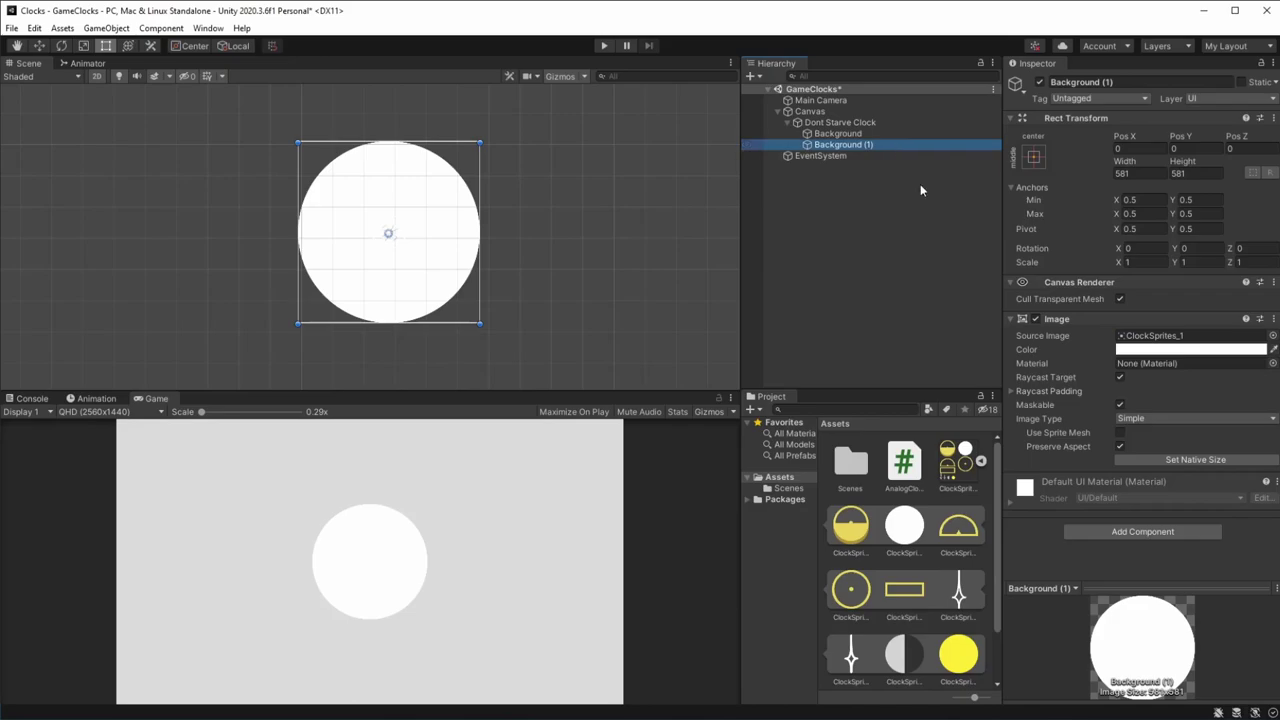
{"action": "type", "text": "Frame"}
{"action": "key", "text": "Return"}
{"action": "left_click_drag", "start_coordinate": [851, 590], "coordinate": [1153, 340]}
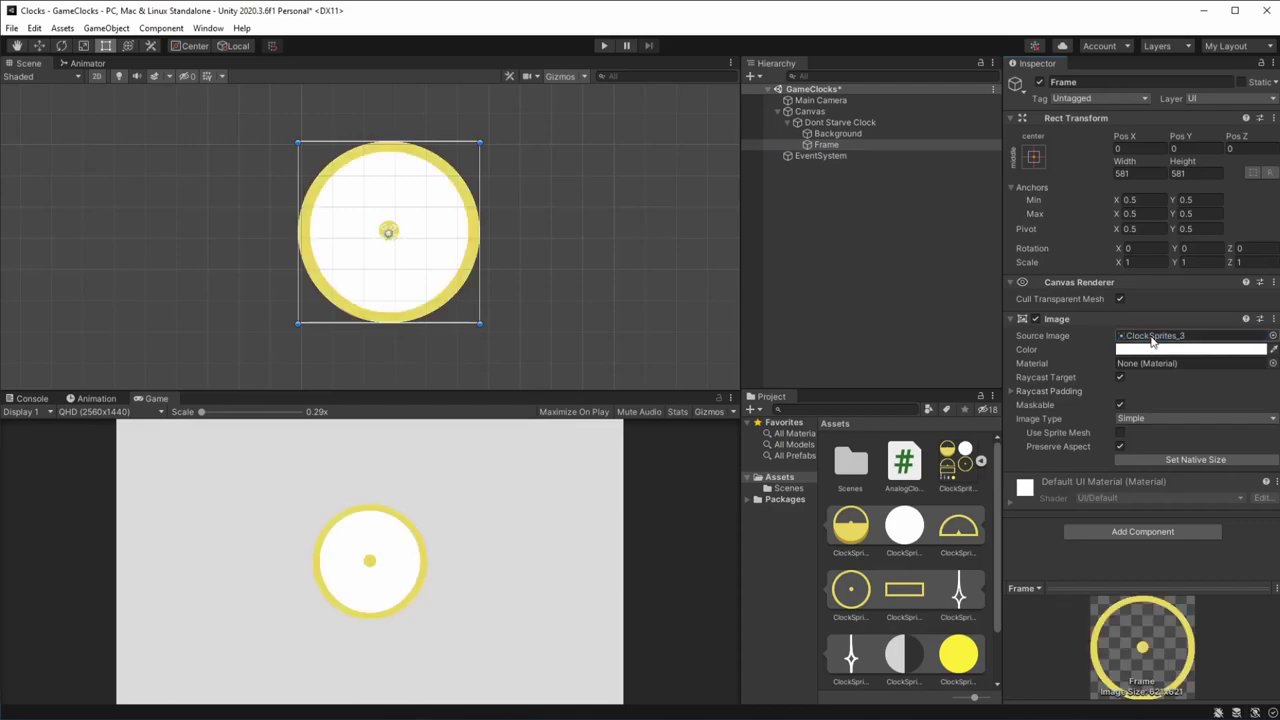
{"action": "left_click", "coordinate": [1153, 462]}
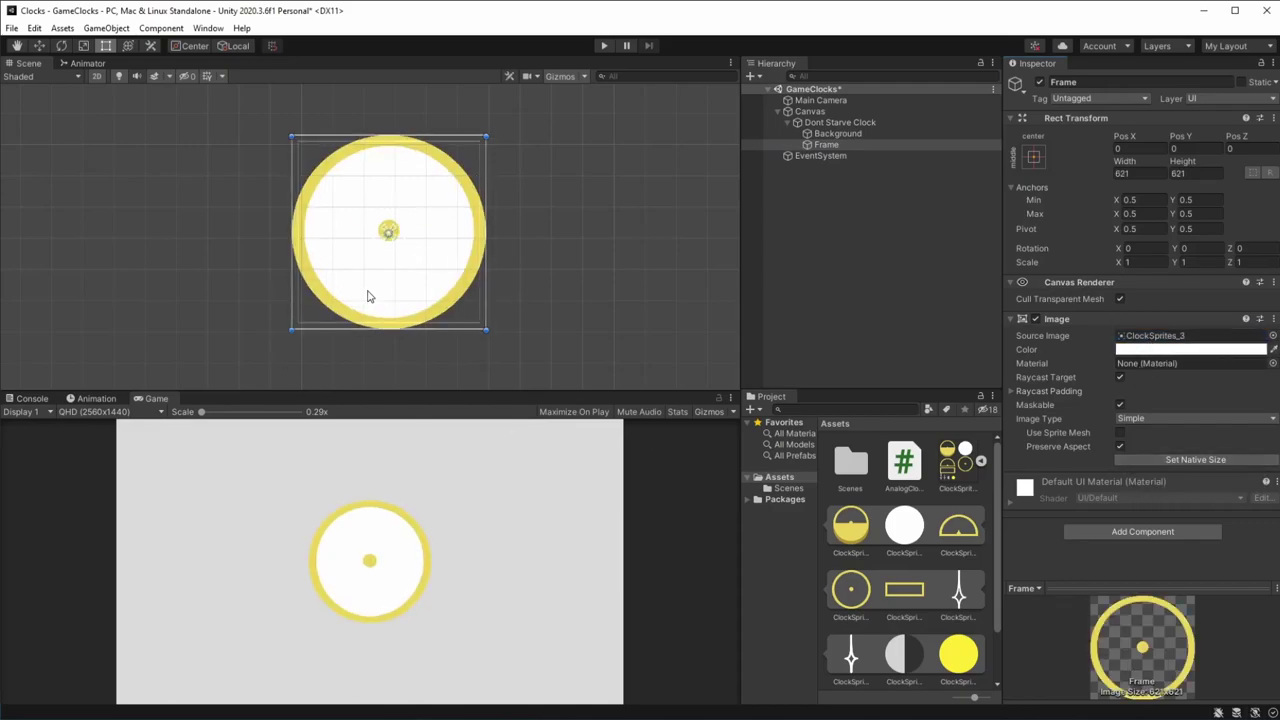
{"action": "left_click", "coordinate": [855, 133]}
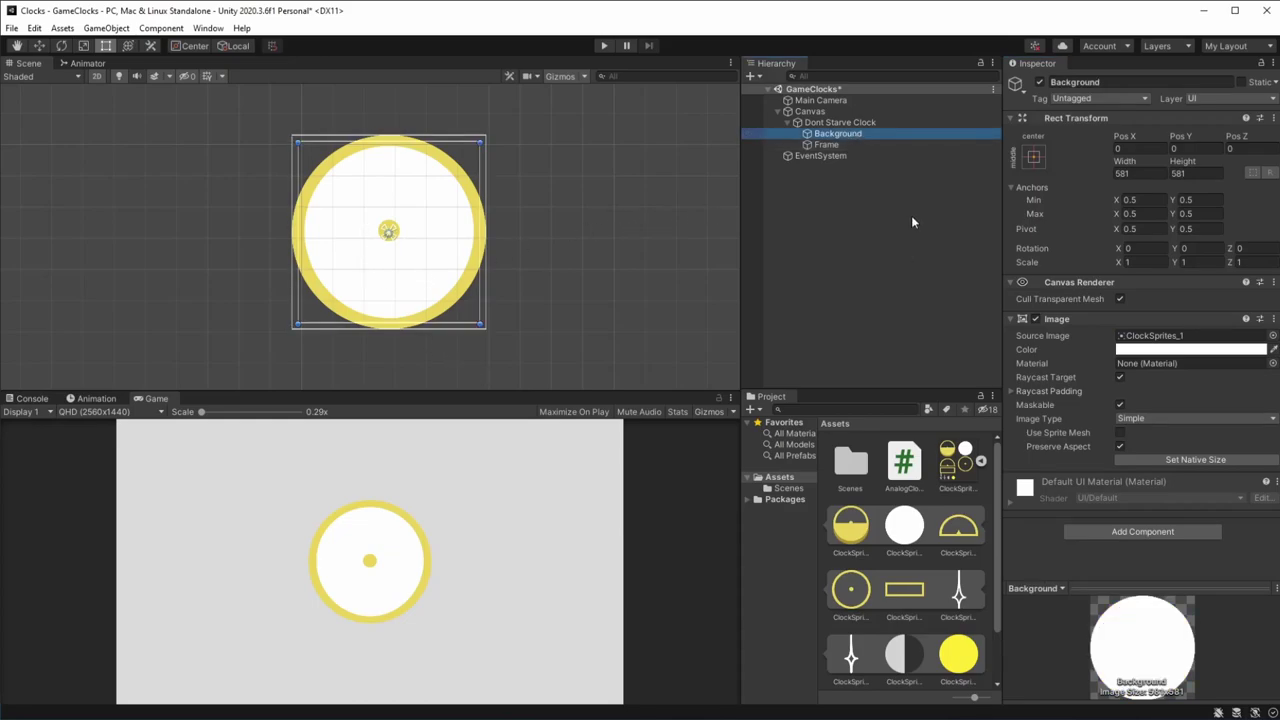
Duplicate Background again and name the copy 'Hand'
{"action": "key", "text": "ctrl+d"}
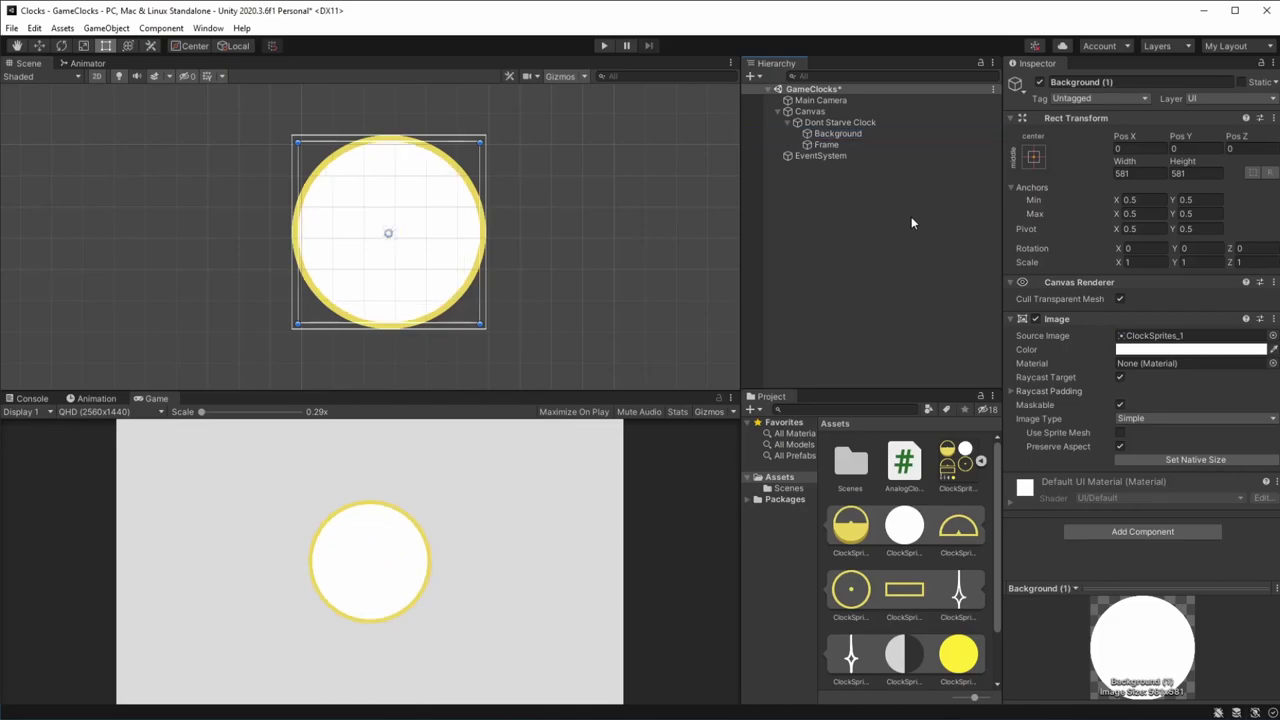
{"action": "left_click", "coordinate": [1108, 83]}
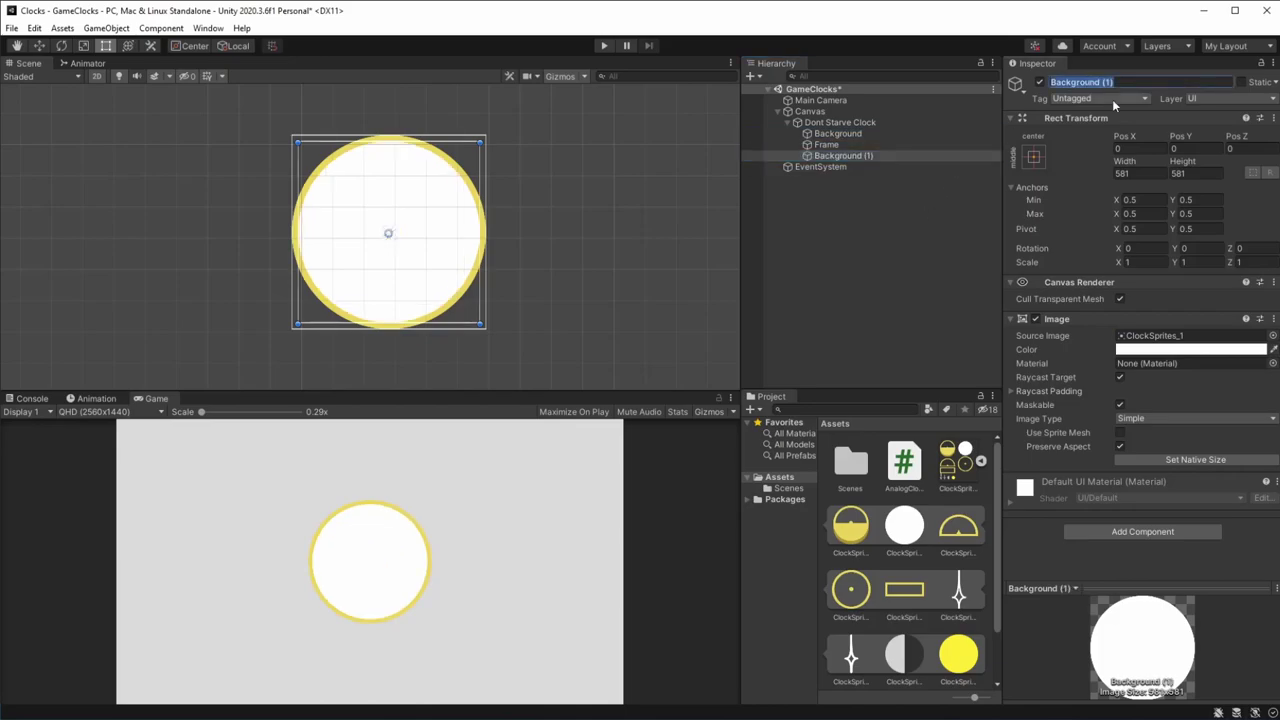
{"action": "type", "text": "Hand"}
{"action": "key", "text": "Return"}
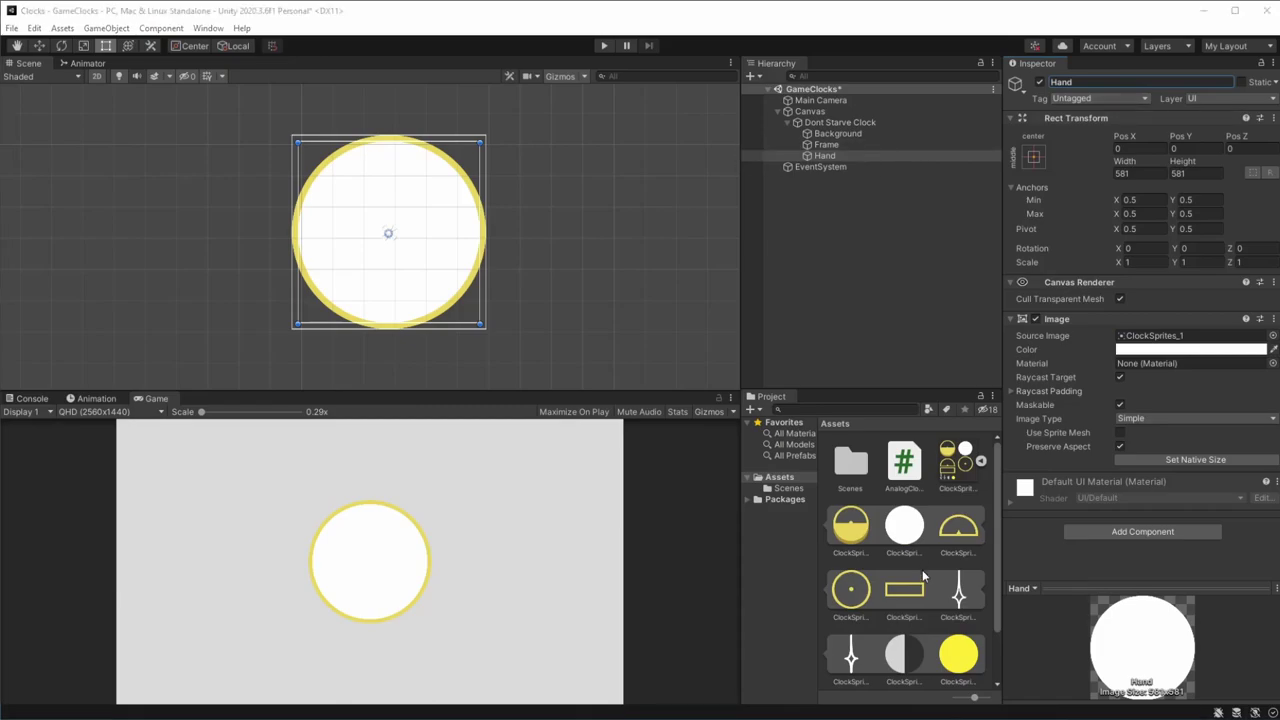
Give Hand the ClockSprites_5 needle, dark grey 333333, native 91×250, ordered before Frame
{"action": "left_click_drag", "start_coordinate": [958, 596], "coordinate": [1150, 338]}
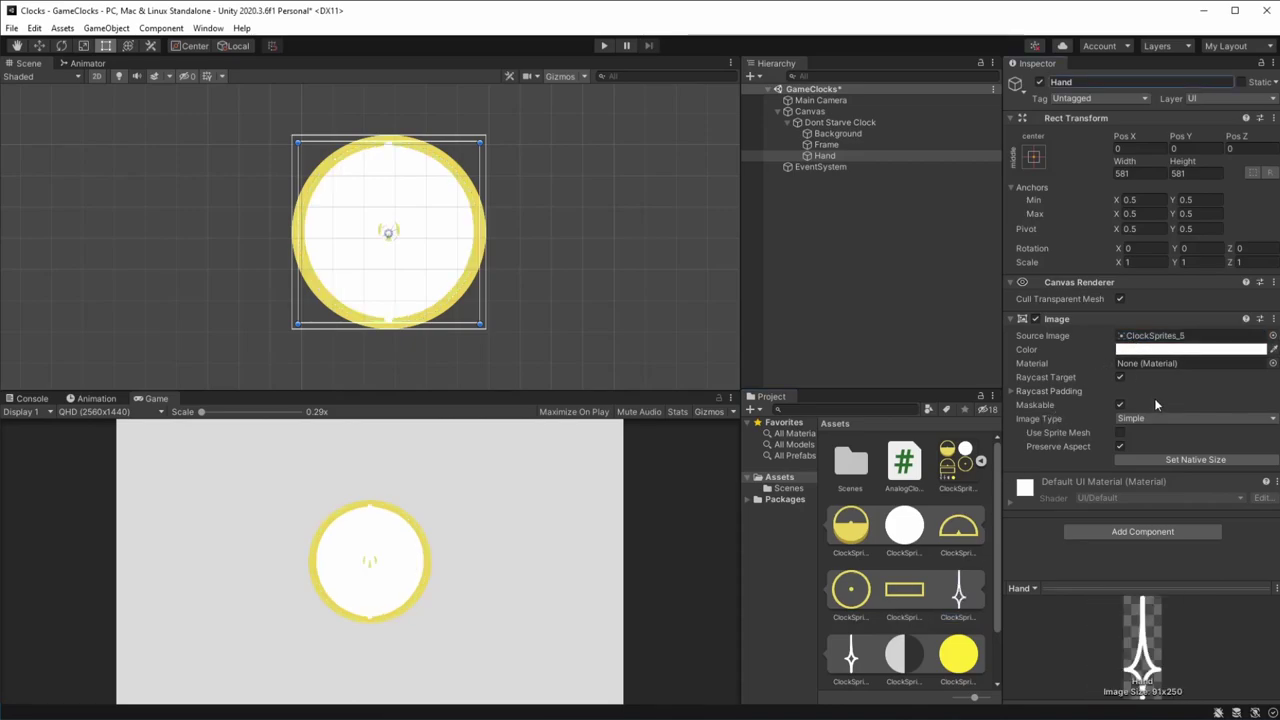
{"action": "left_click", "coordinate": [1155, 350]}
{"action": "left_click_drag", "start_coordinate": [1233, 489], "coordinate": [1180, 486]}
{"action": "left_click", "coordinate": [1095, 353]}
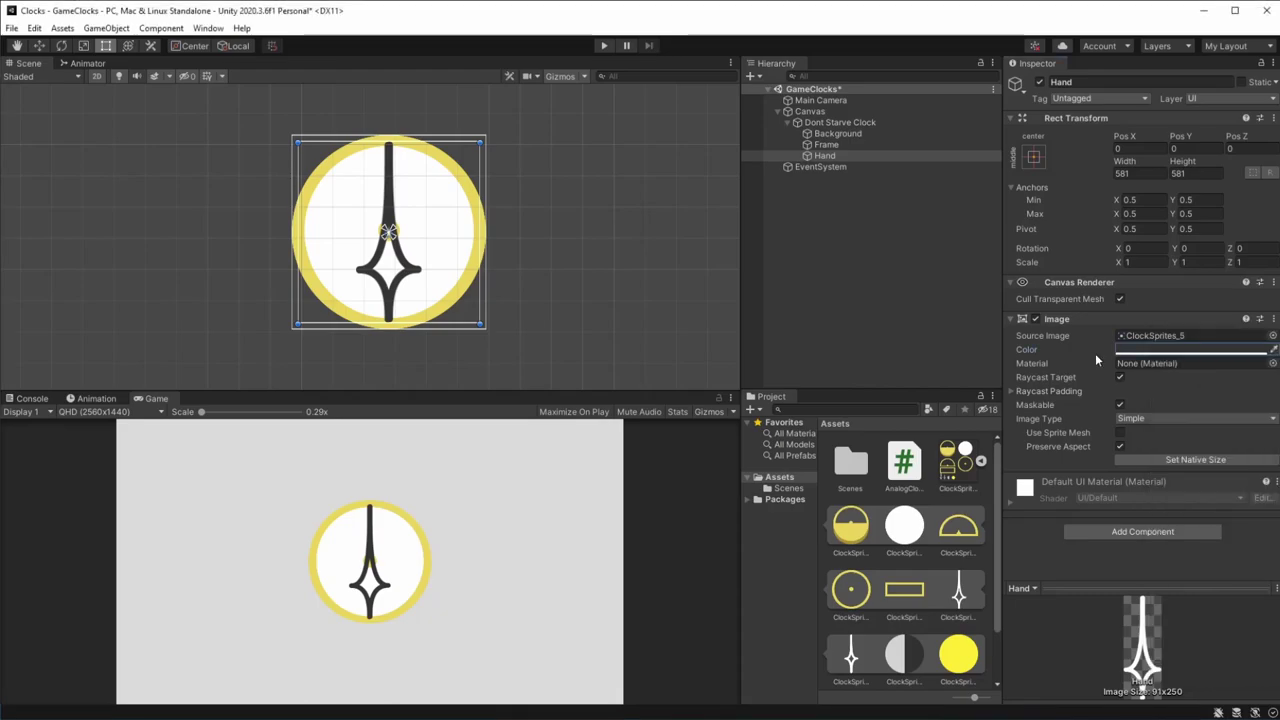
{"action": "left_click", "coordinate": [1153, 459]}
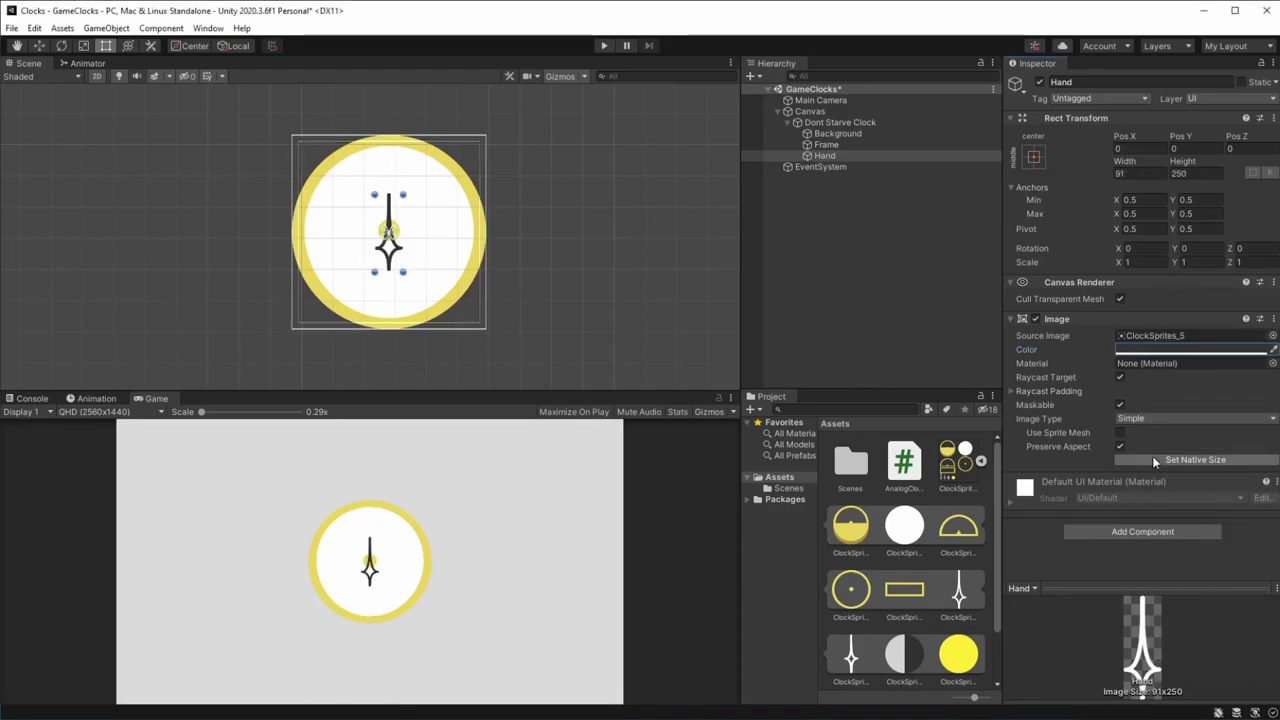
{"action": "left_click_drag", "start_coordinate": [838, 154], "coordinate": [840, 139]}
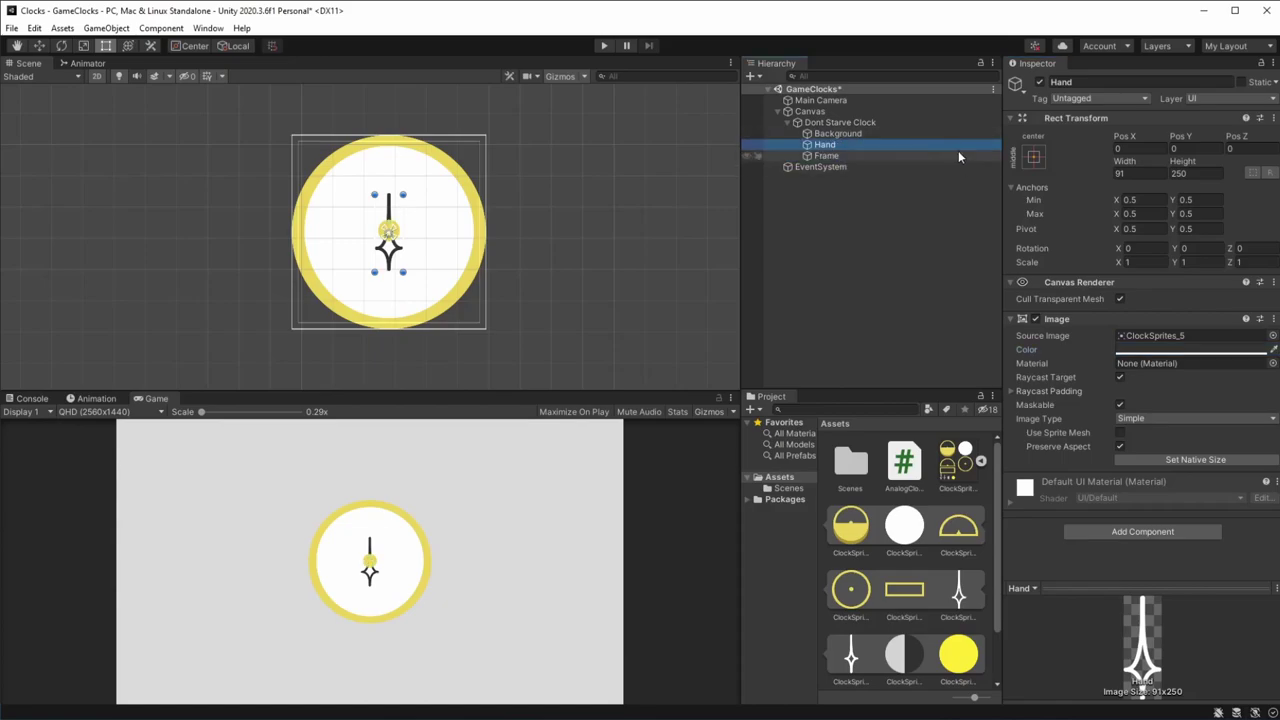
Anchor and pivot the Hand at bottom centre using the Shift+Alt anchor preset
{"action": "scroll", "coordinate": [528, 261], "scroll_direction": "up", "scroll_amount": 1}
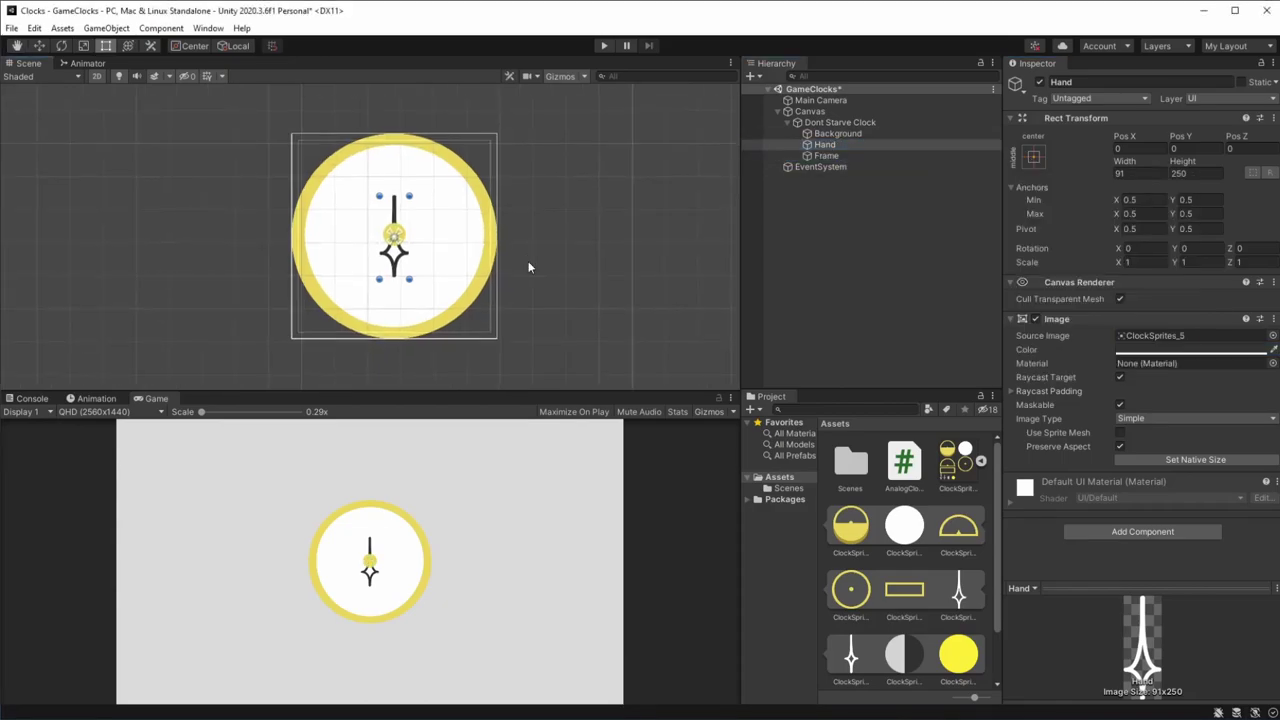
{"action": "left_click", "coordinate": [1034, 158]}
{"action": "key", "text": "alt"}
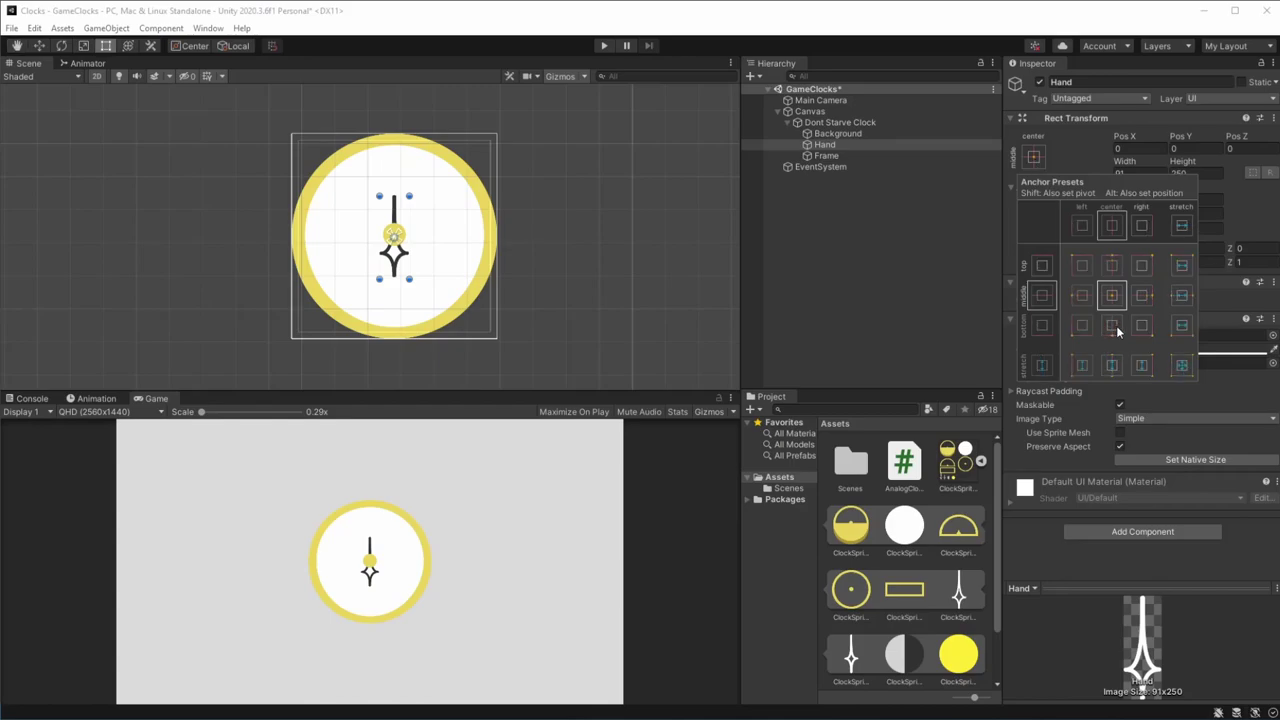
{"action": "key", "text": "alt"}
{"action": "left_click", "coordinate": [1116, 325], "text": "shift"}
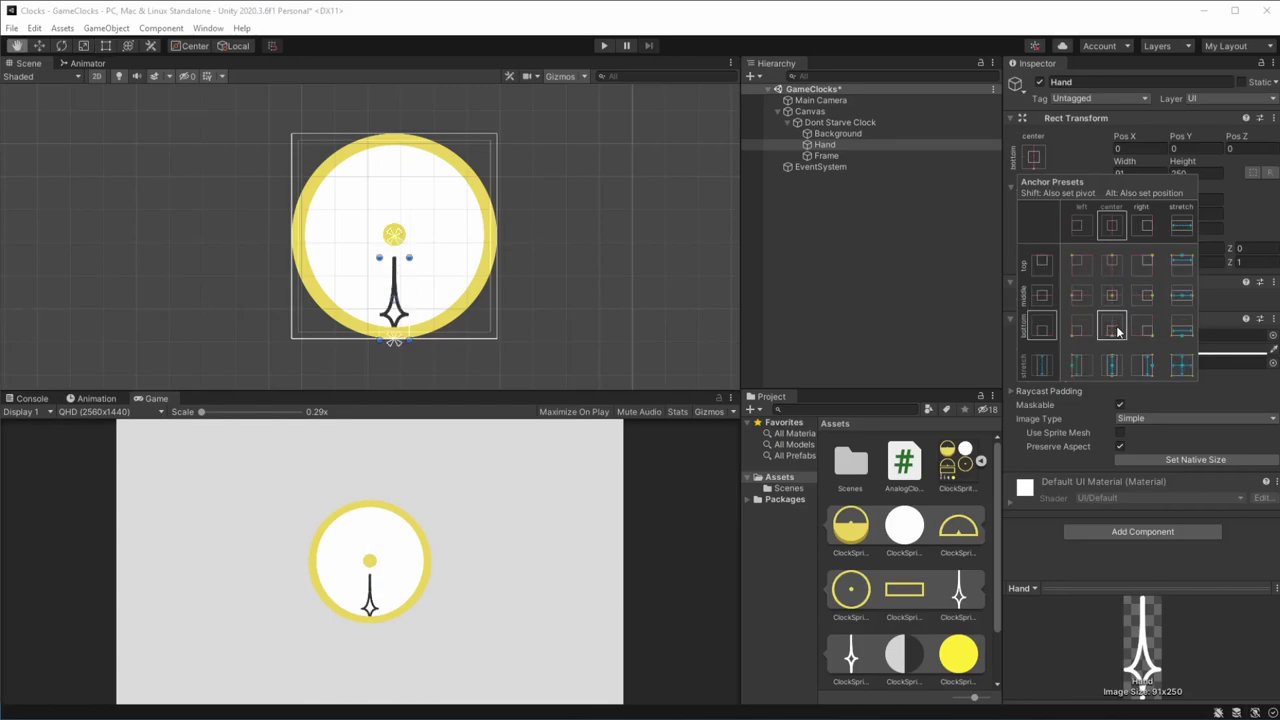
{"action": "left_click", "coordinate": [400, 318]}
Raise the Hand to Pos Y 309.6 so its base sits on the clock's centre
{"action": "left_click_drag", "start_coordinate": [396, 258], "coordinate": [400, 214]}
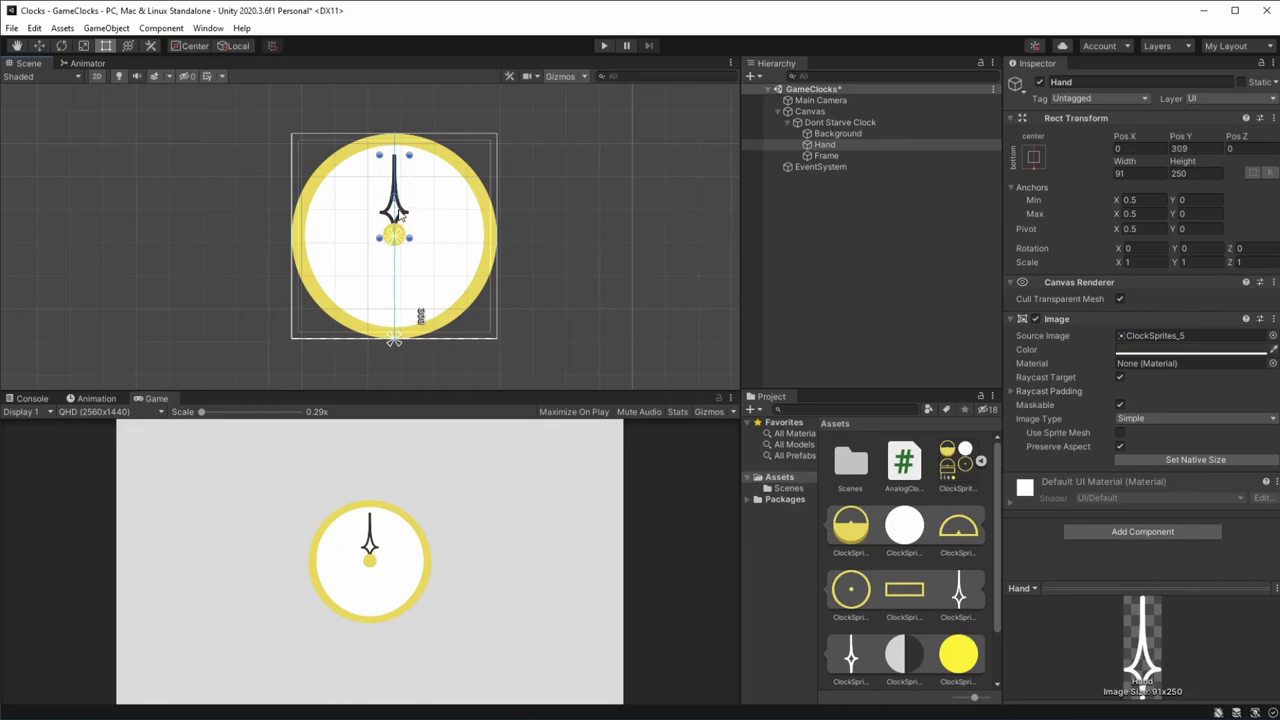
{"action": "scroll", "coordinate": [399, 213], "scroll_direction": "up", "scroll_amount": 5}
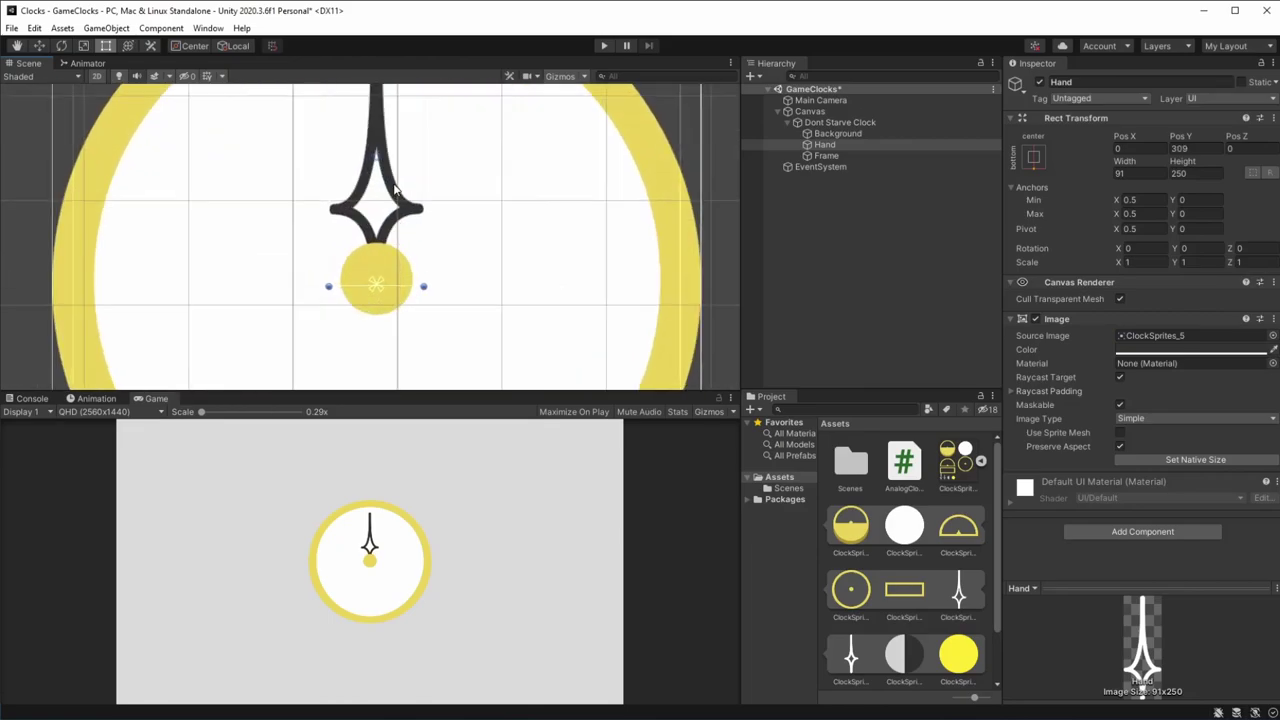
{"action": "left_click_drag", "start_coordinate": [396, 185], "coordinate": [395, 184]}
{"action": "scroll", "coordinate": [387, 295], "scroll_direction": "down", "scroll_amount": 2}
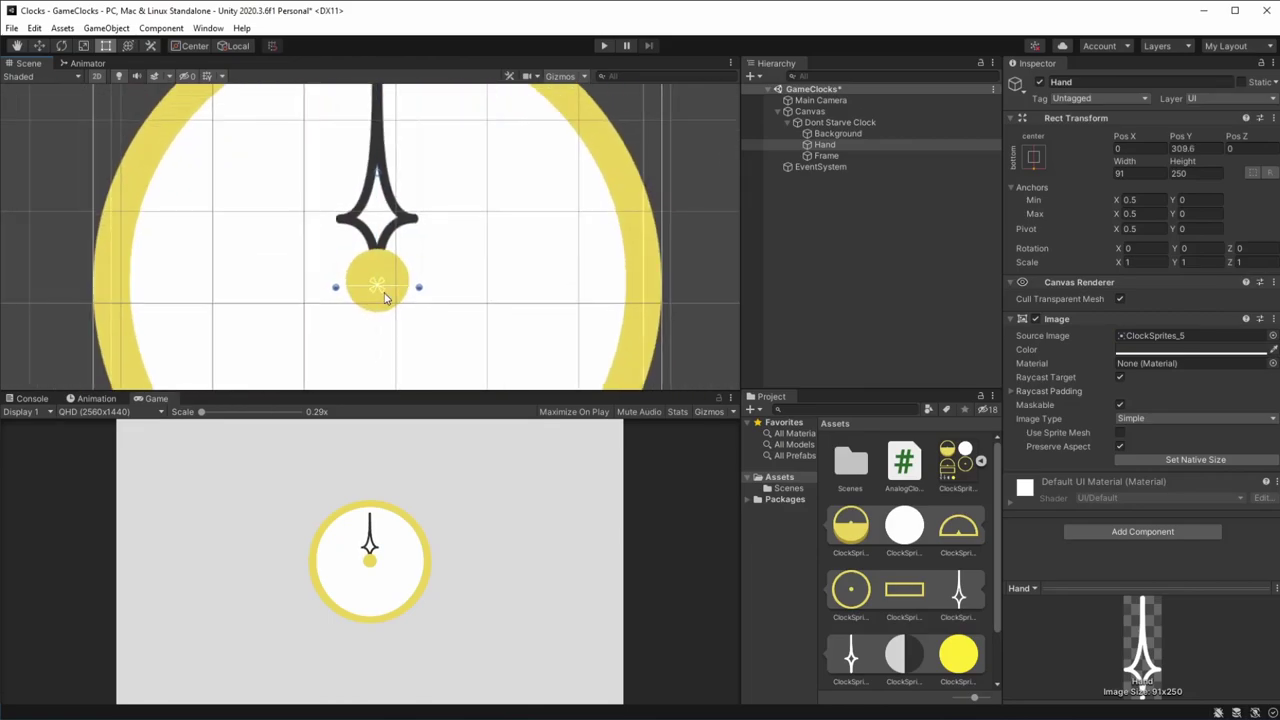
{"action": "scroll", "coordinate": [387, 295], "scroll_direction": "down", "scroll_amount": 4}
{"action": "double_click", "coordinate": [838, 122]}
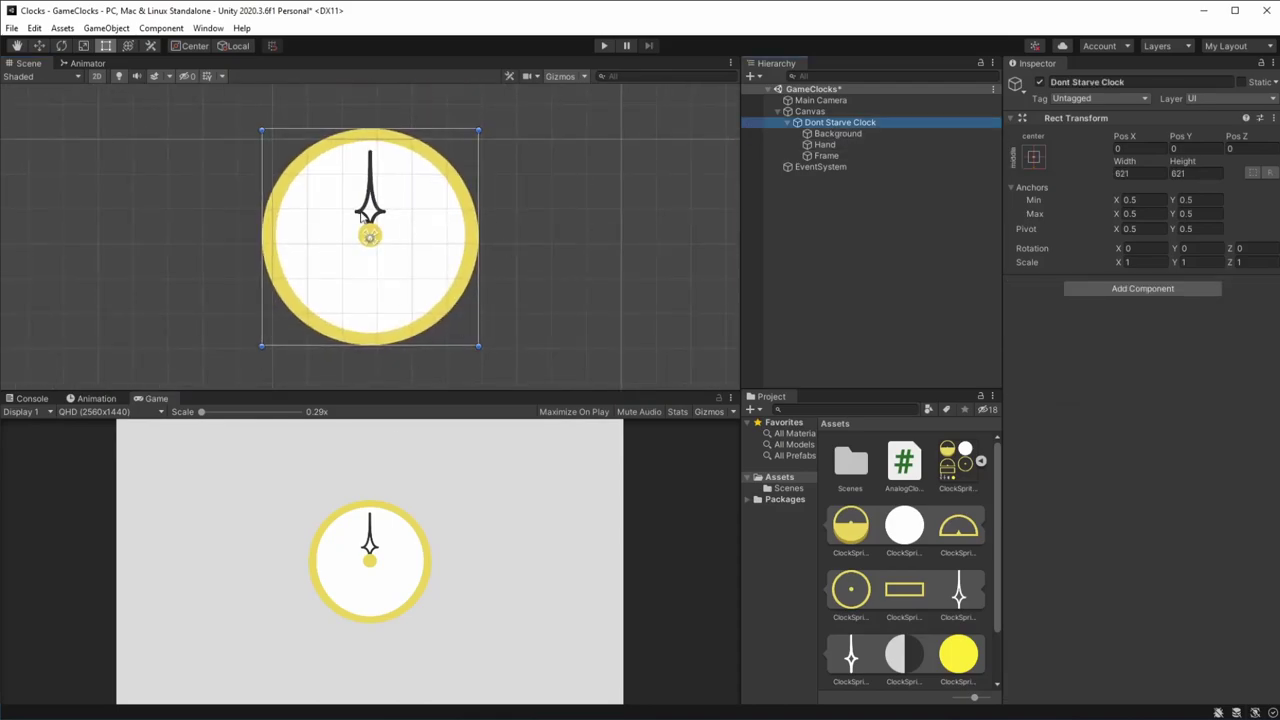
Tint the Background clock face pale yellow ECECB6 instead of white
{"action": "left_click", "coordinate": [836, 136]}
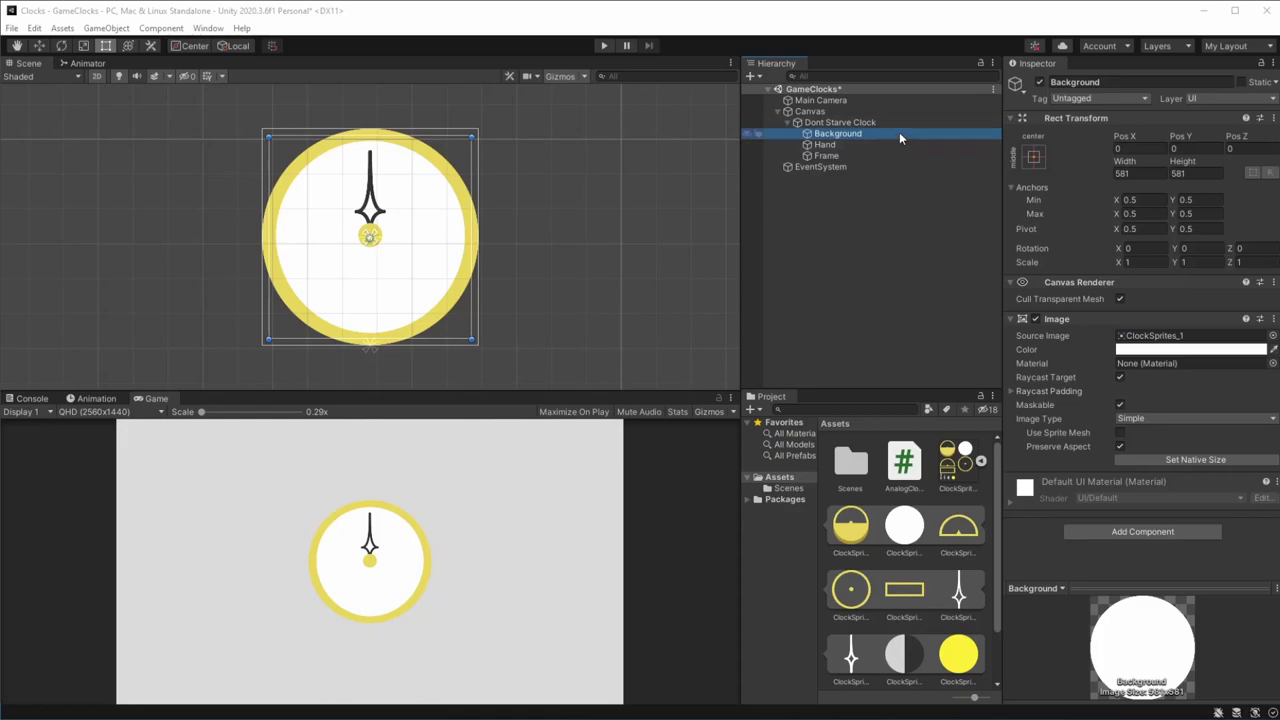
{"action": "left_click", "coordinate": [1148, 349]}
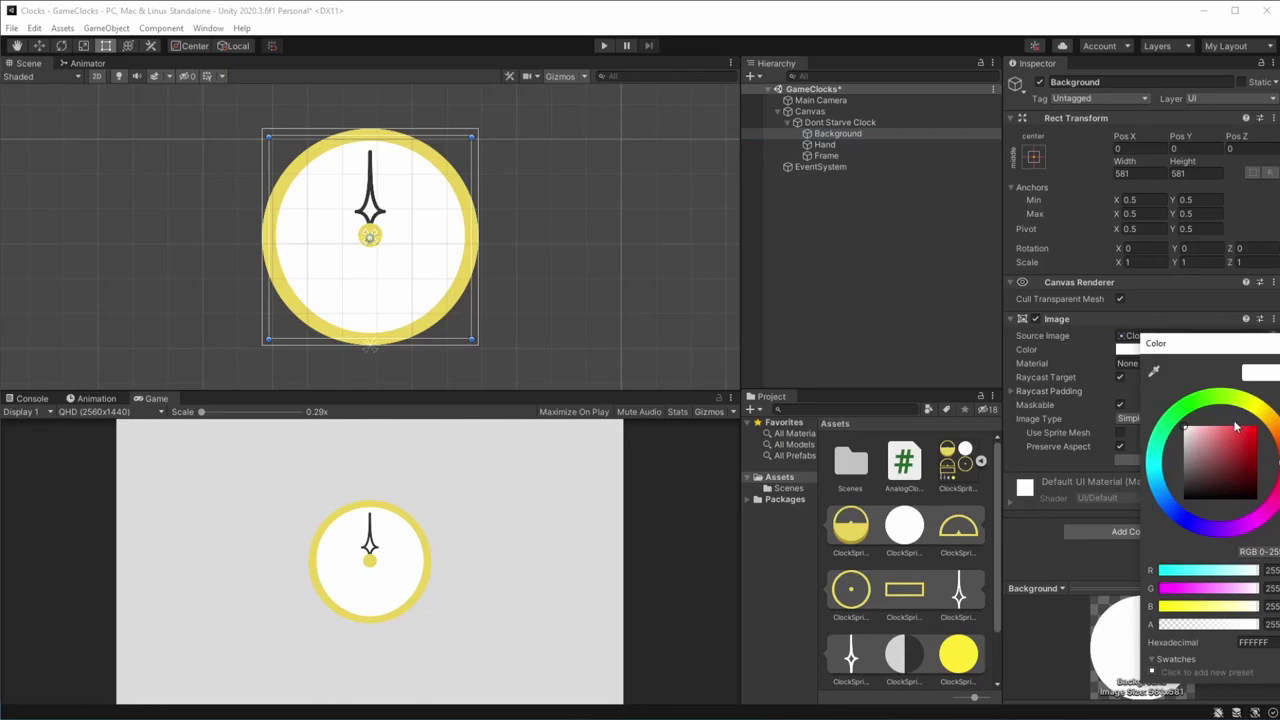
{"action": "mouse_move", "coordinate": [1253, 414]}
{"action": "left_mouse_down"}
{"action": "mouse_move", "coordinate": [1237, 433]}
{"action": "mouse_move", "coordinate": [1201, 437]}
{"action": "left_mouse_up"}
{"action": "left_click", "coordinate": [903, 208]}
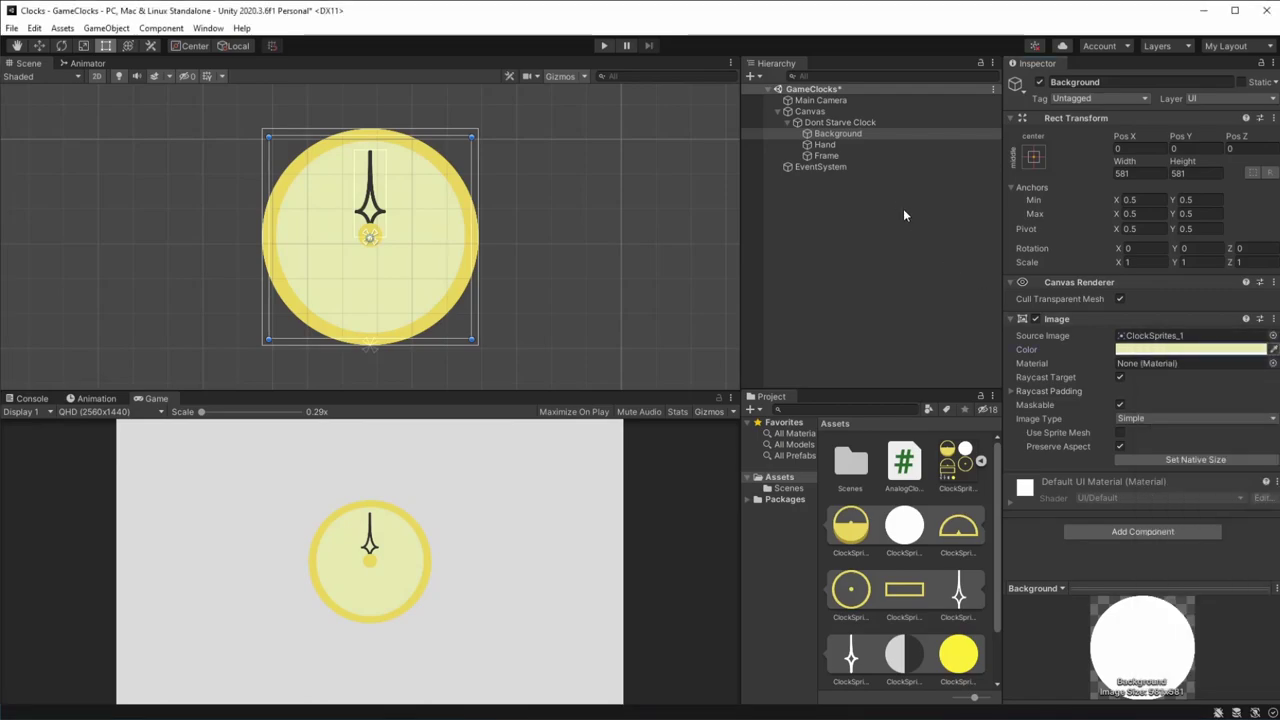